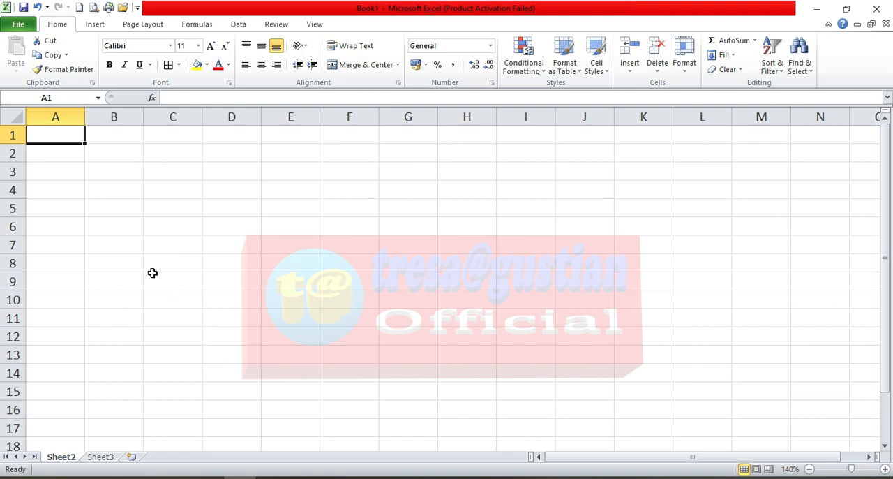
# Step: Enter the headings No, Nama Siswa and Nilai in cells A5, B5 and C5
pyautogui.click(113, 210)
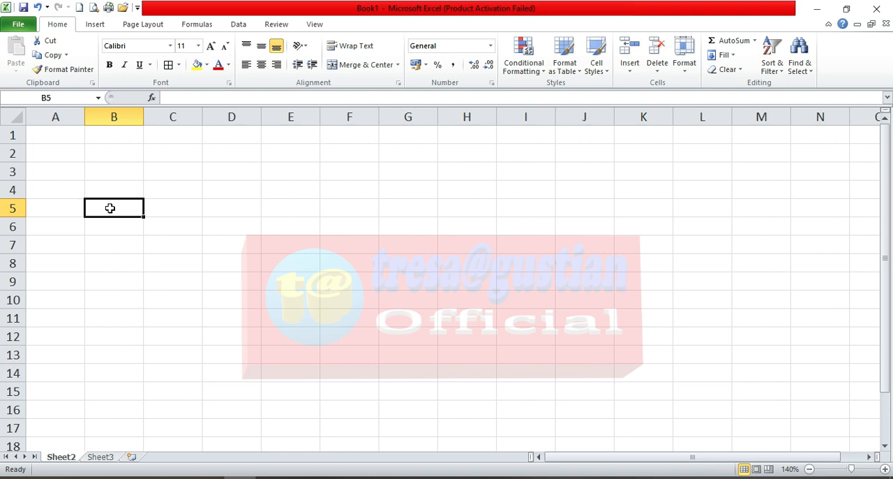
pyautogui.click(61, 206)
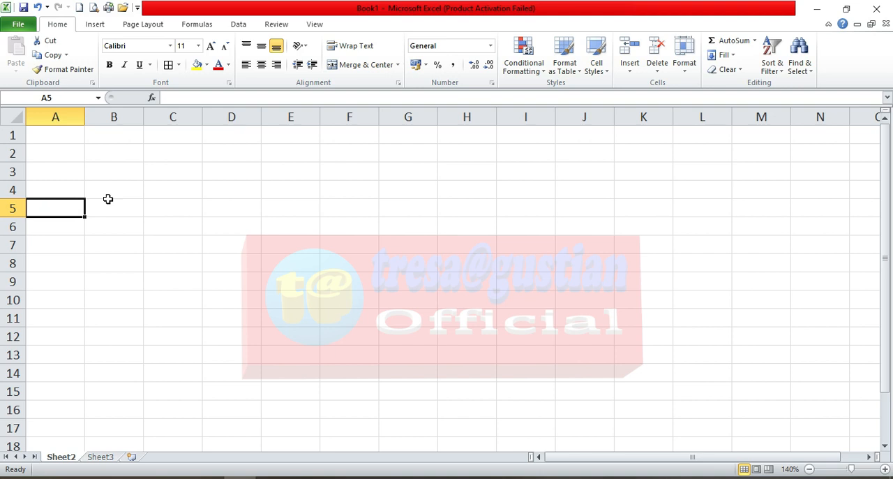
pyautogui.write('No')
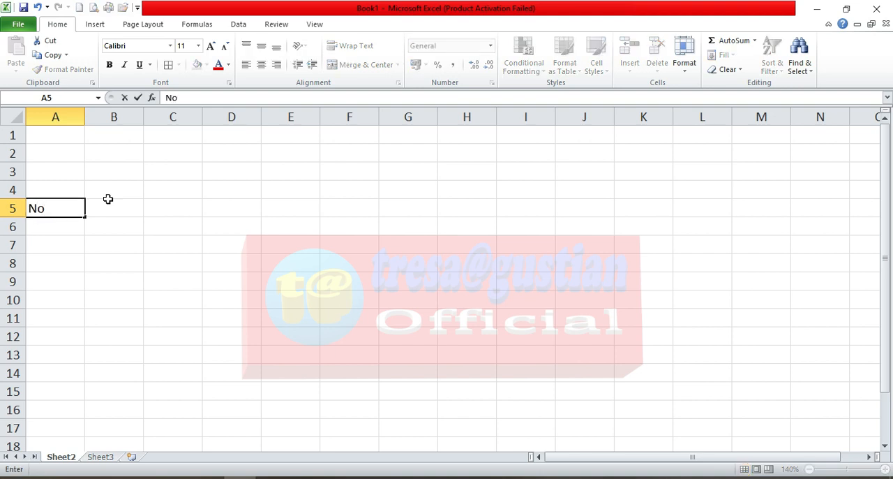
pyautogui.press('Tab')
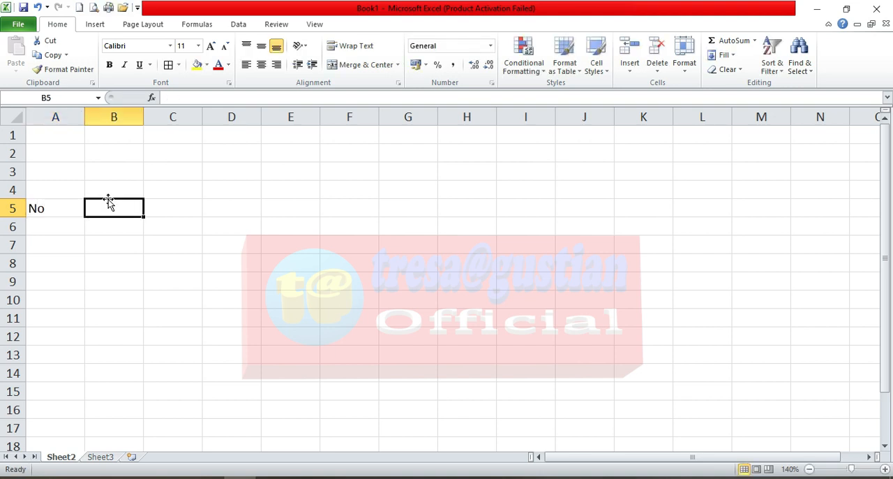
pyautogui.write('Na')
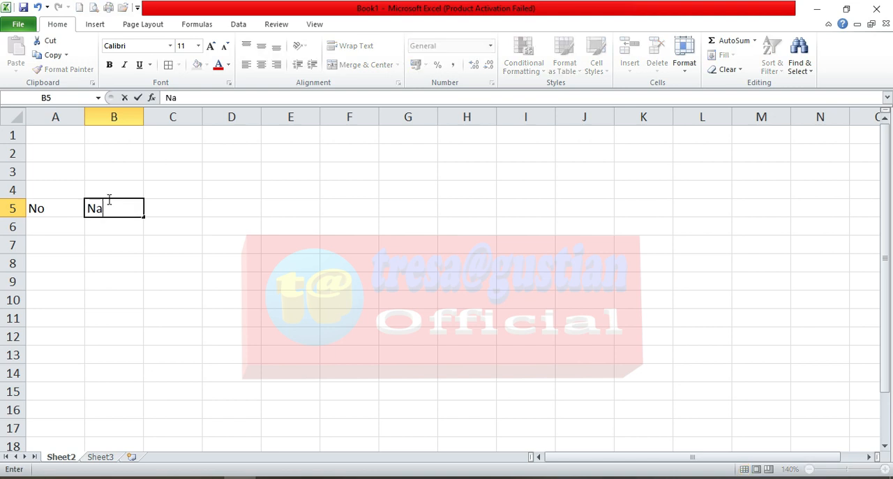
pyautogui.write('ma Siswa')
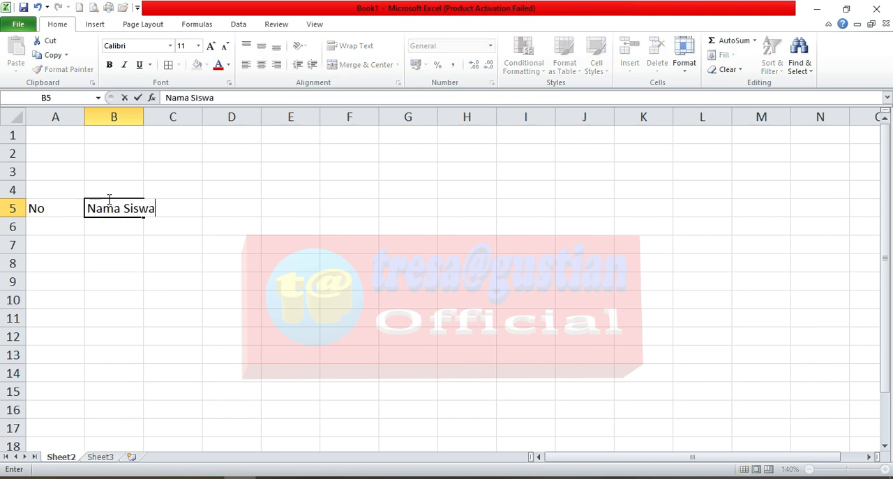
pyautogui.press('Tab')
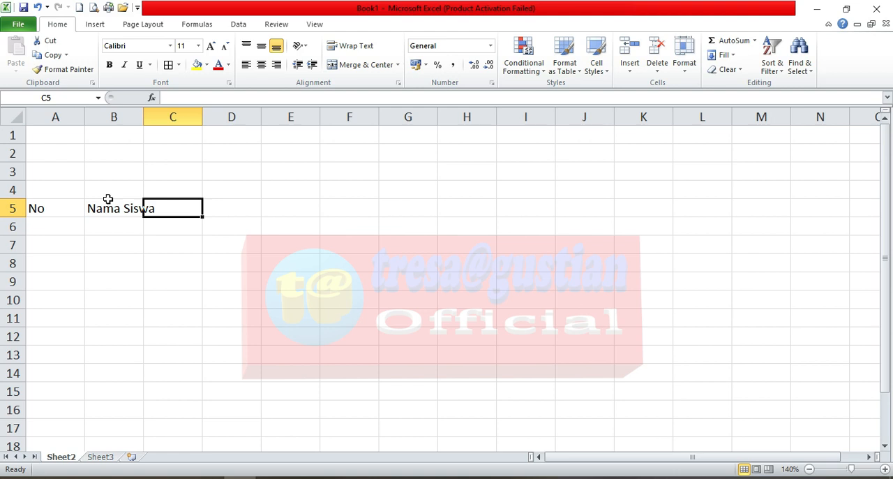
pyautogui.write('Nilai')
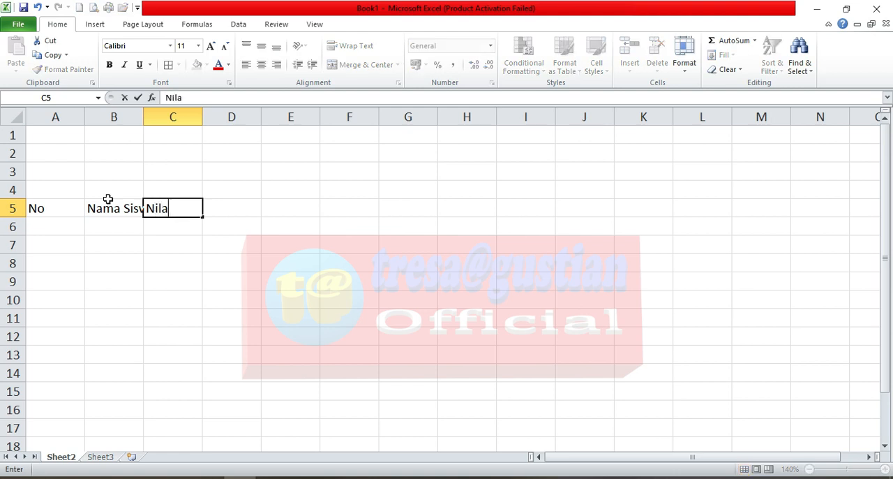
# Step: Enter the subheadings Absen, Tugas, UTS, UAS and Akhir in cells C6 to G6, below Nilai
pyautogui.click(151, 225)
pyautogui.write('Absen')
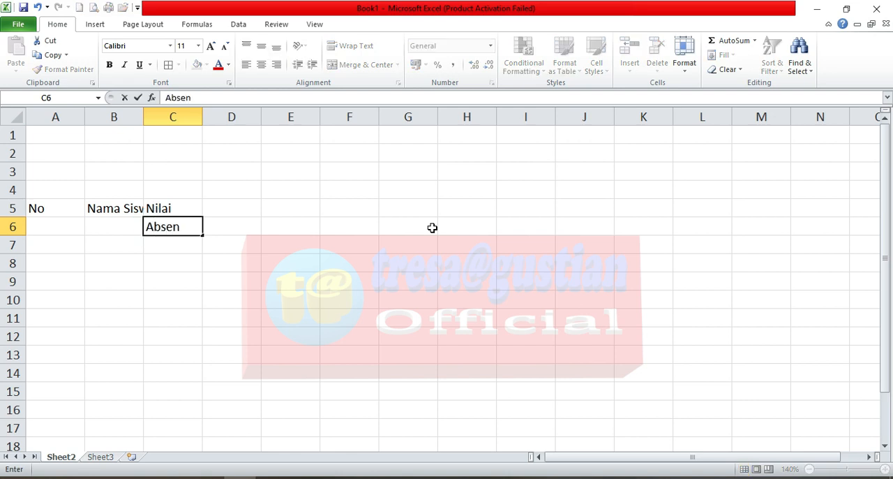
pyautogui.press('Tab')
pyautogui.write('Tugas')
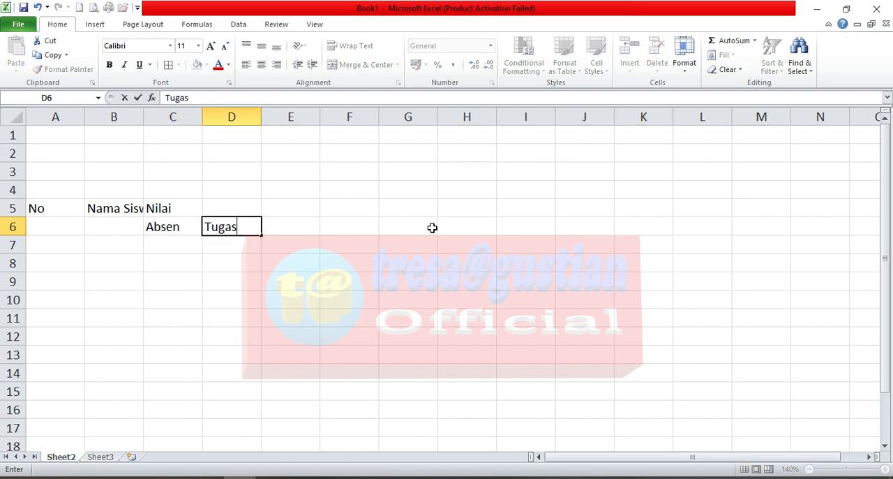
pyautogui.press('Tab')
pyautogui.write('UTS')
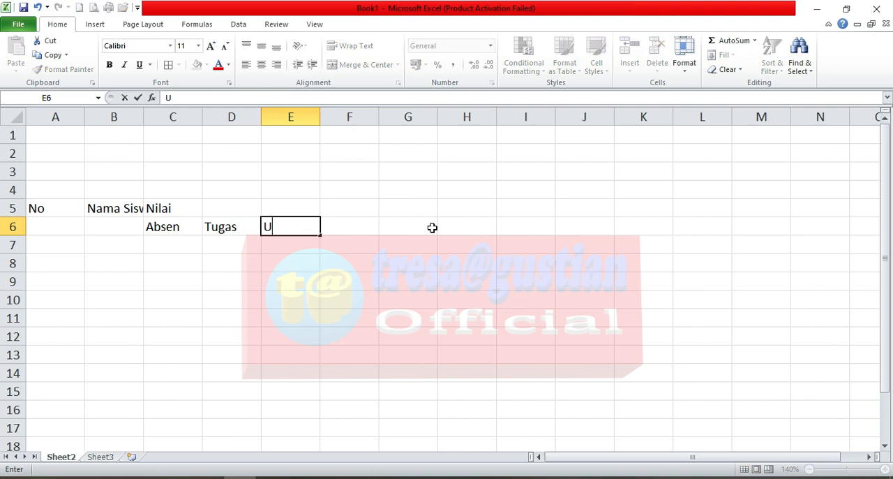
pyautogui.press('Tab')
pyautogui.write('UAS')
pyautogui.press('Tab')
pyautogui.write('Akhir')
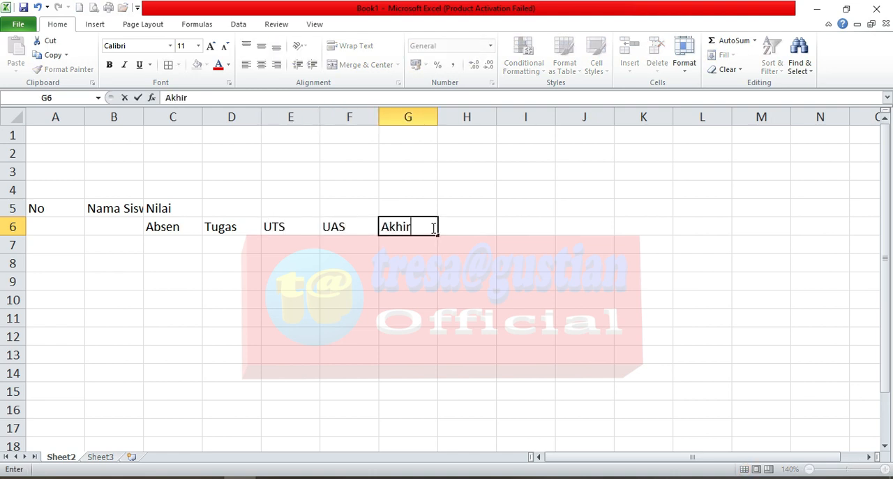
pyautogui.press('Return')
# Step: Number the student rows 1 to 5 in A7:A11 by entering 1 and 2 and filling the series down
pyautogui.click(73, 246)
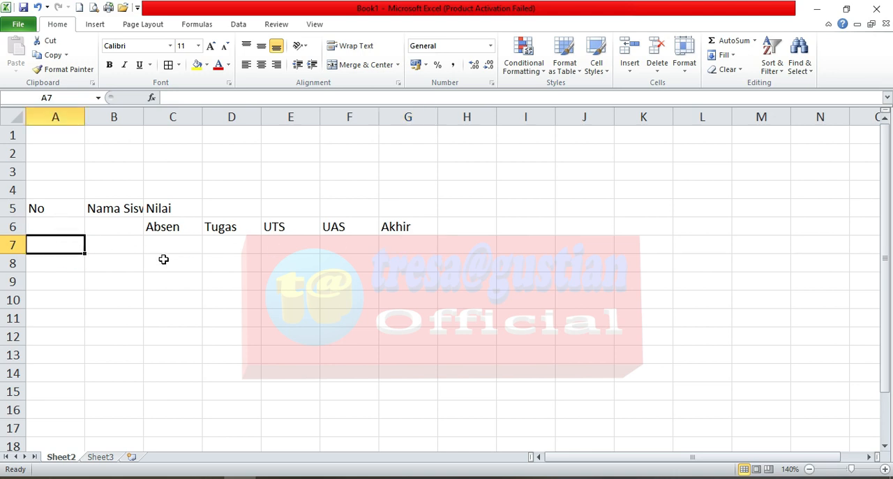
pyautogui.write('1')
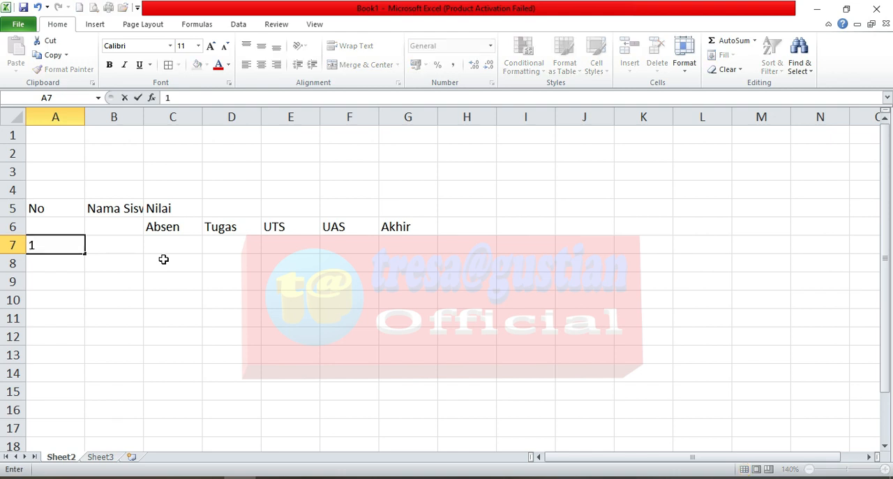
pyautogui.press('Return')
pyautogui.write('2')
pyautogui.press('Return')
pyautogui.click(73, 249)
pyautogui.moveTo(73, 250); pyautogui.dragTo(85, 334)
# Step: Enter the five students' names in cells B7 to B11 under Nama Siswa
pyautogui.click(117, 243)
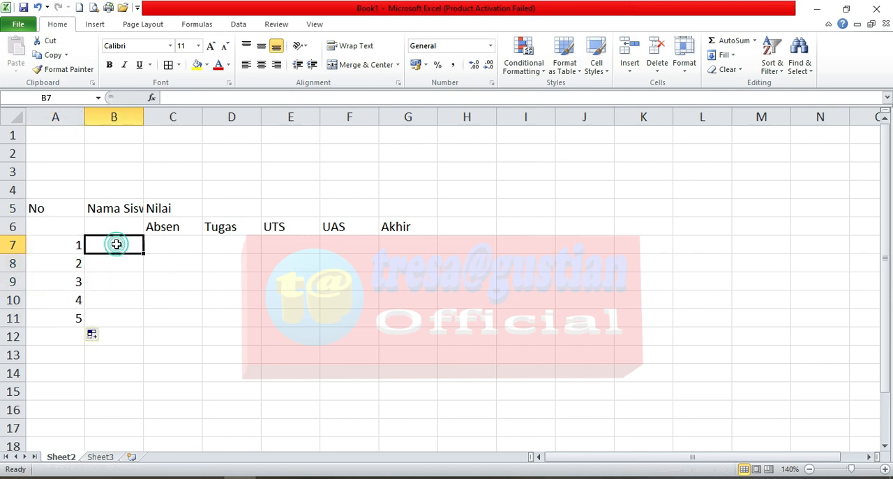
pyautogui.write('Andi')
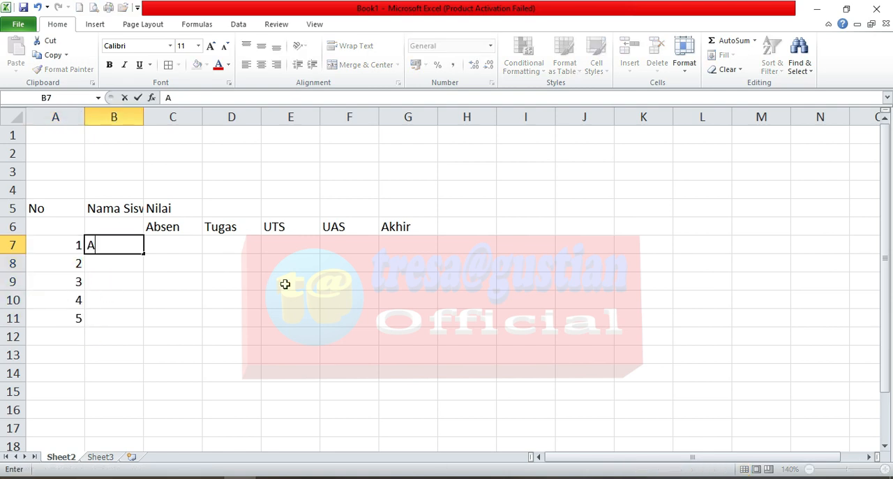
pyautogui.click(98, 263)
pyautogui.write('Budi')
pyautogui.press('Return')
pyautogui.write('Cepi')
pyautogui.press('Return')
pyautogui.write('Deni')
pyautogui.press('Return')
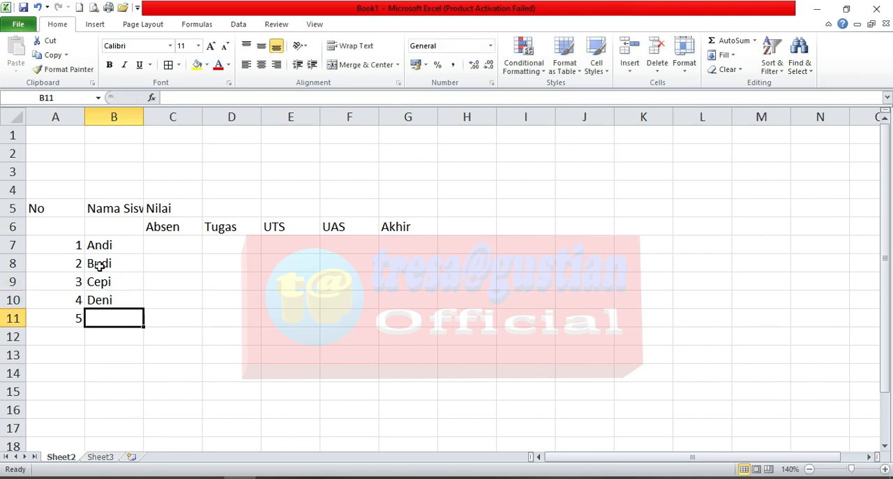
pyautogui.write('Eka')
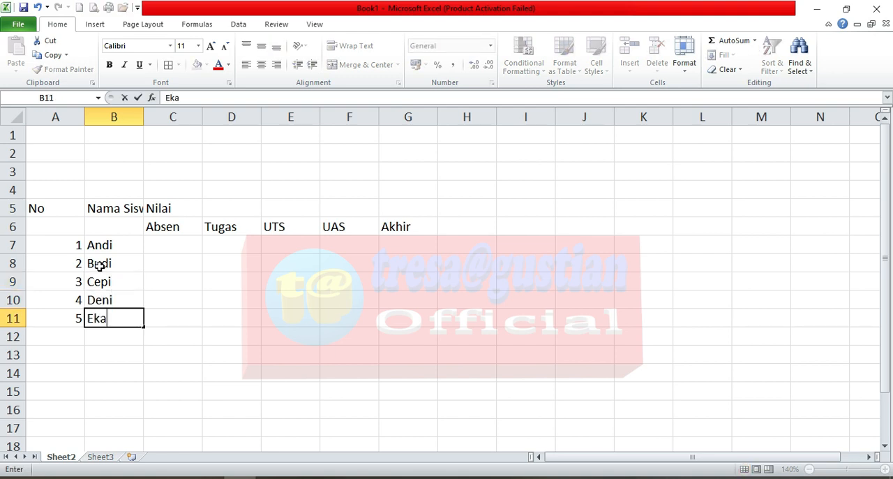
pyautogui.press('Return')
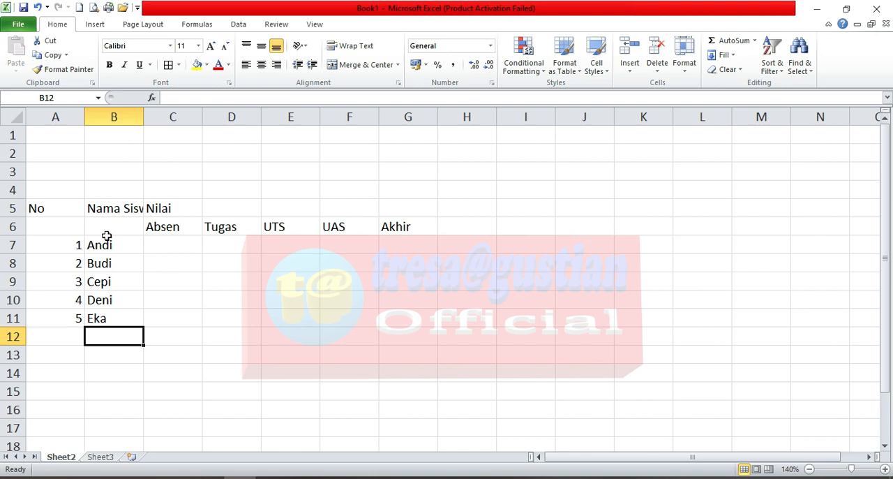
# Step: Enter the first student's scores in row 7: Absen 100, Tugas 98, UTS 99 and UAS 89
pyautogui.click(165, 245)
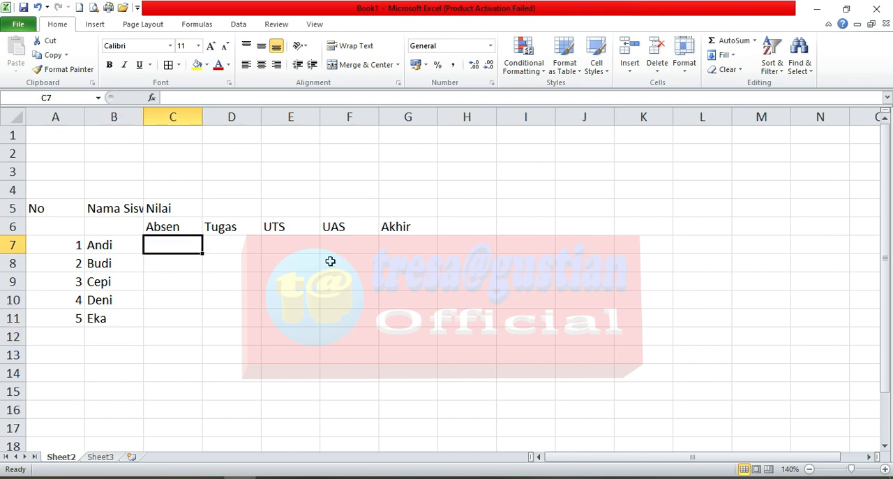
pyautogui.write('100')
pyautogui.press('Tab')
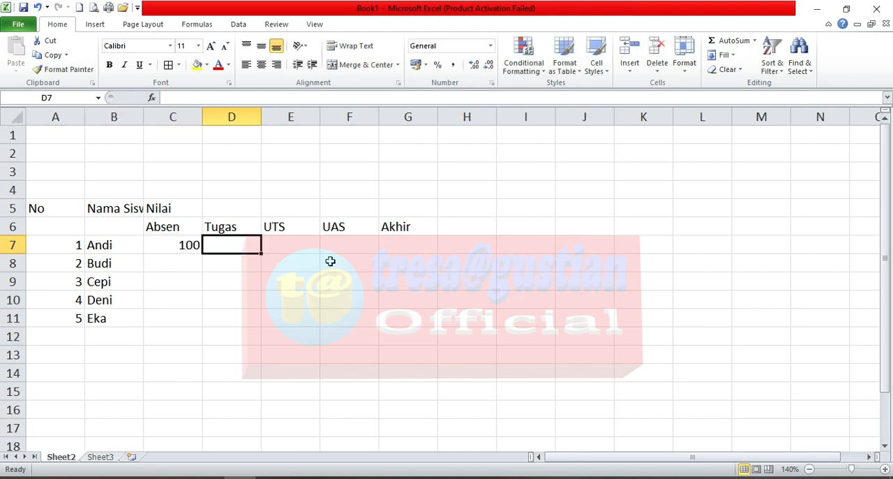
pyautogui.write('98')
pyautogui.press('Tab')
pyautogui.write('99')
pyautogui.press('Tab')
pyautogui.write('89')
pyautogui.press('Tab')
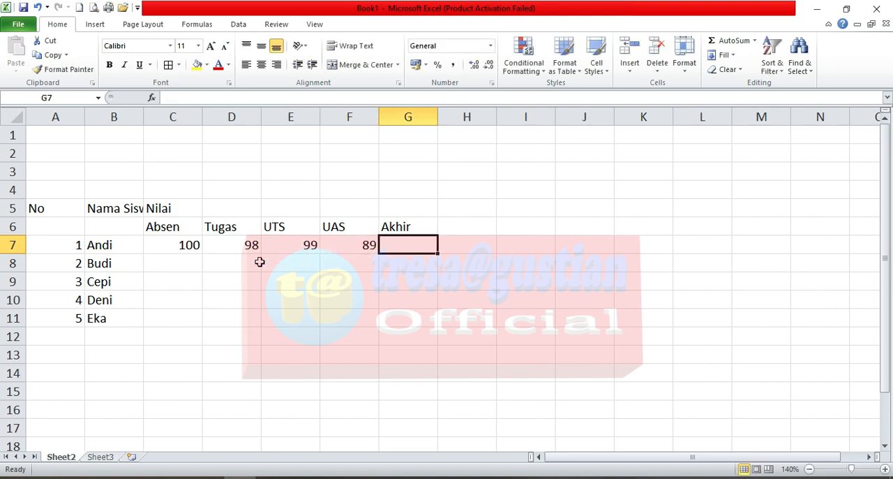
# Step: Enter the Absen scores 90 and 89 for the second and third students in C8 and C9
pyautogui.click(194, 265)
pyautogui.write('99')
pyautogui.press('Return')
pyautogui.write('89')
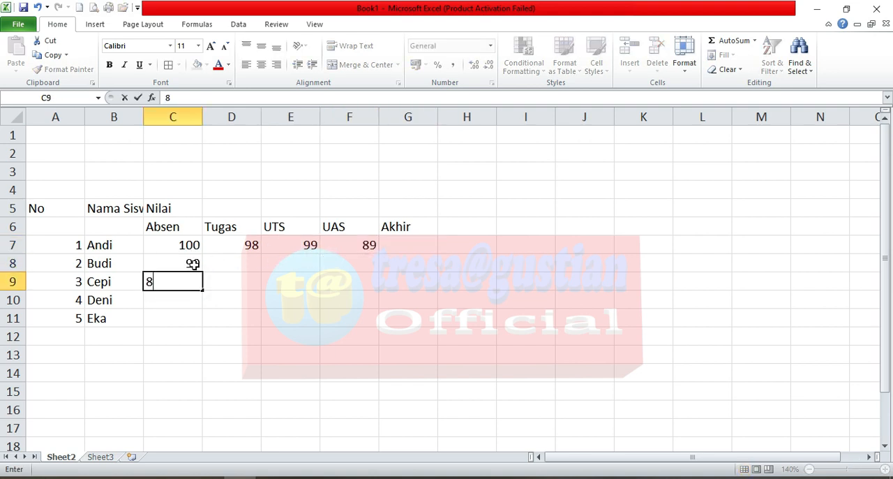
pyautogui.press('Return')
# Step: Copy the first student's scores in C7:F7 to the other four students in rows 8 to 11
pyautogui.moveTo(196, 243); pyautogui.dragTo(336, 246)
pyautogui.hotkey('ctrl', 'c')
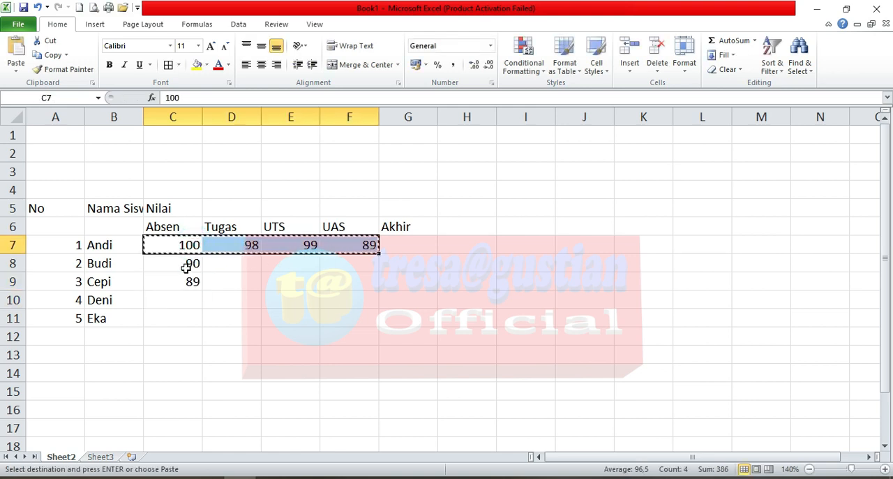
pyautogui.click(183, 264)
pyautogui.hotkey('ctrl', 'v')
pyautogui.click(185, 281)
pyautogui.hotkey('ctrl', 'v')
pyautogui.click(183, 300)
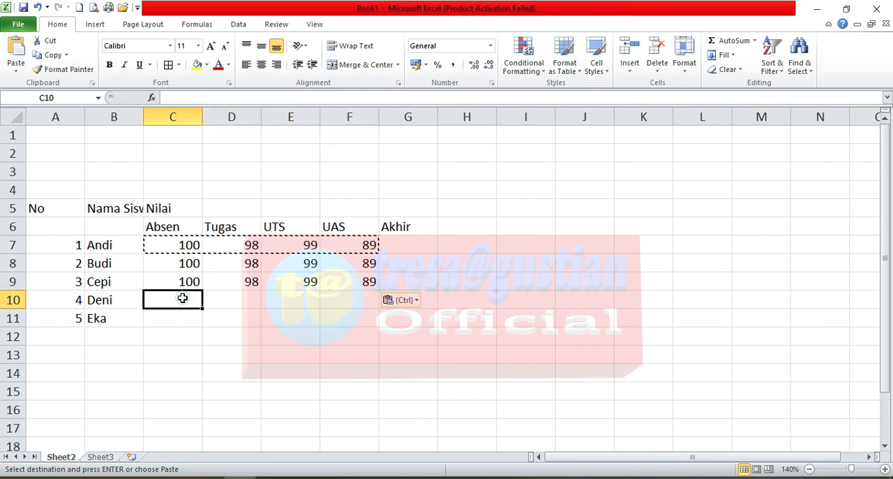
pyautogui.hotkey('ctrl', 'v')
pyautogui.click(184, 319)
pyautogui.hotkey('ctrl', 'v')
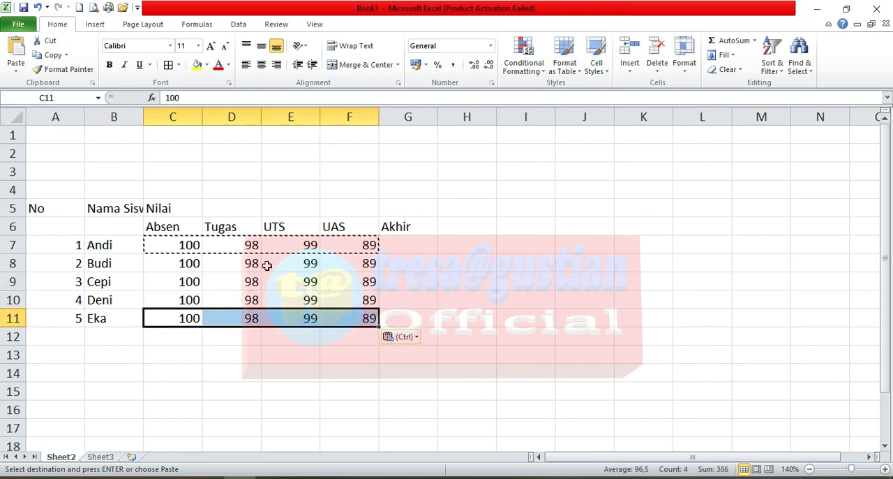
pyautogui.click(244, 260)
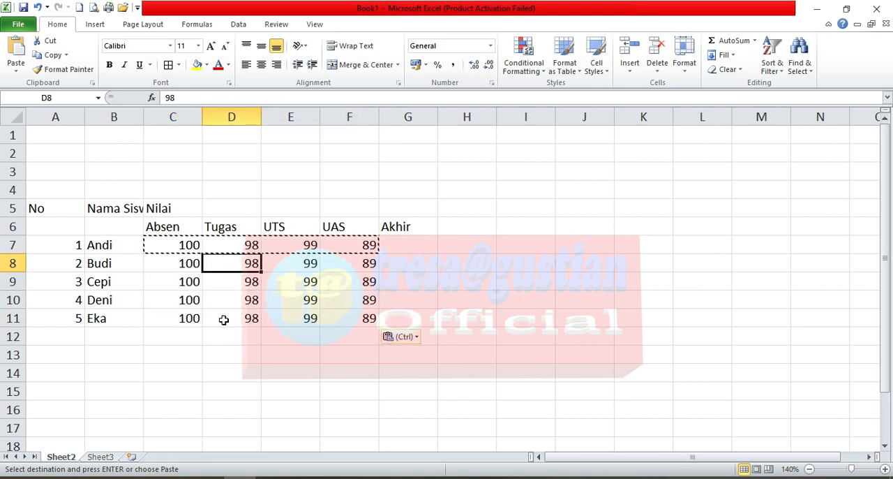
pyautogui.press('Escape')
pyautogui.click(199, 300)
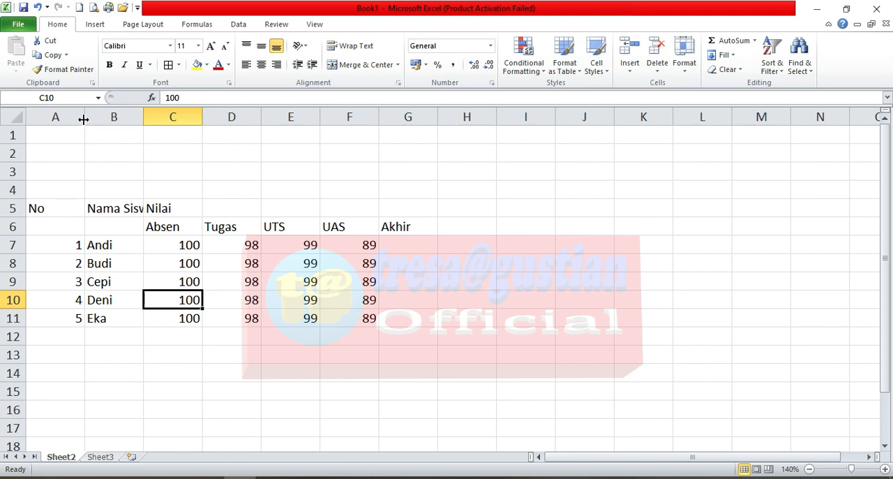
# Step: Narrow column A to suit the row numbers and widen column B so the Nama Siswa heading fits
pyautogui.moveTo(83, 120); pyautogui.dragTo(53, 128)
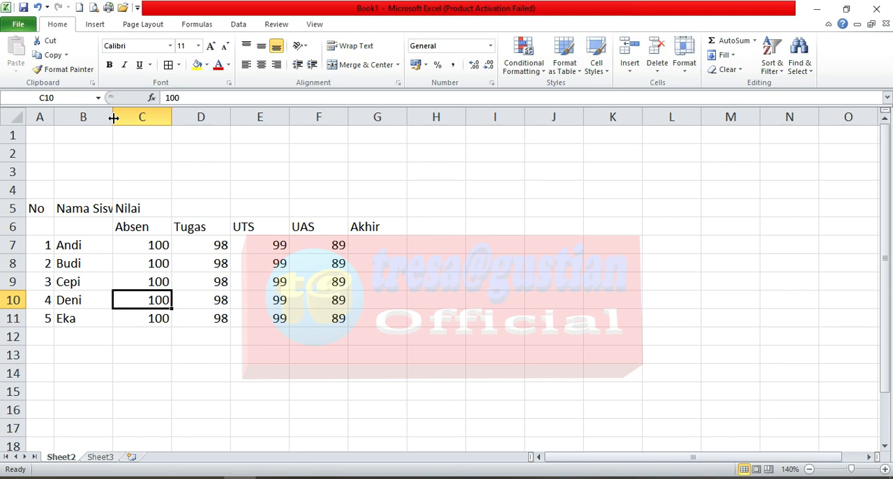
pyautogui.moveTo(113, 118); pyautogui.dragTo(177, 125)
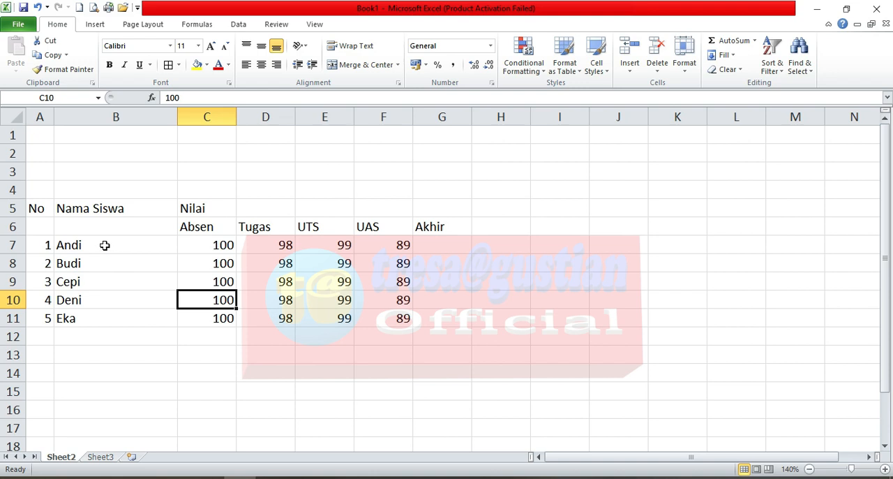
# Step: Apply All Borders to the whole table in A5:G11
pyautogui.click(42, 210)
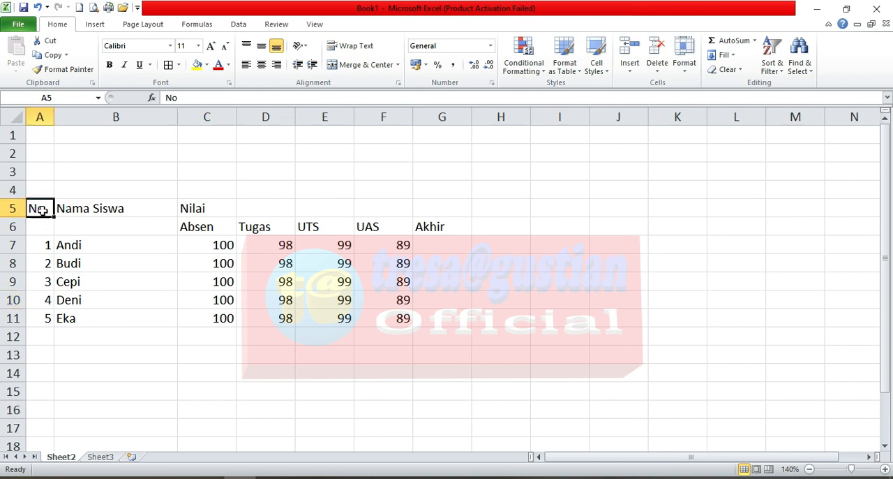
pyautogui.moveTo(42, 210); pyautogui.dragTo(431, 317)
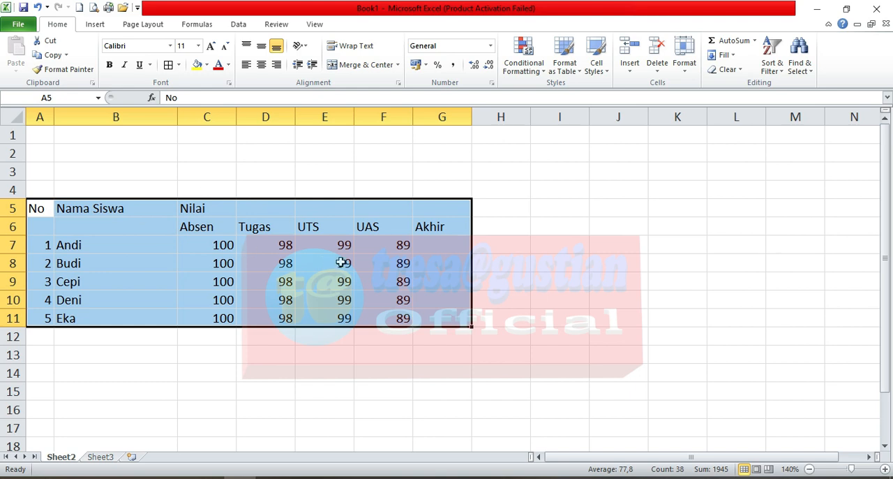
pyautogui.click(179, 64)
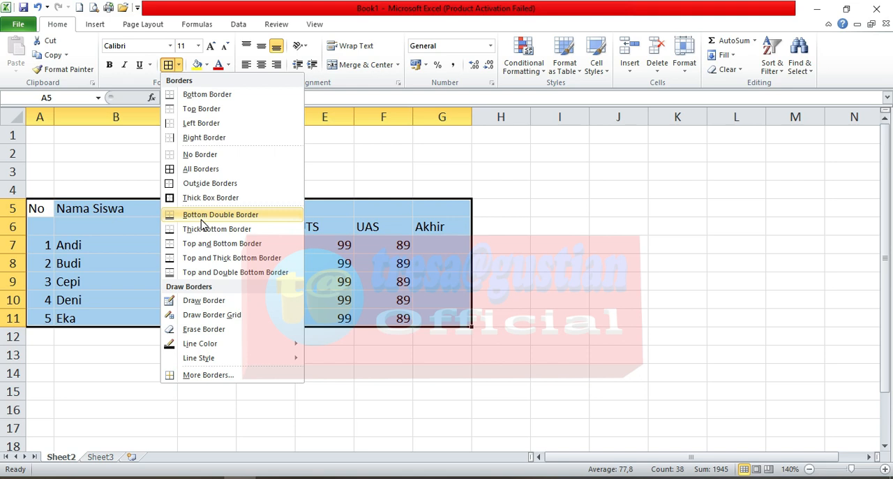
pyautogui.click(200, 171)
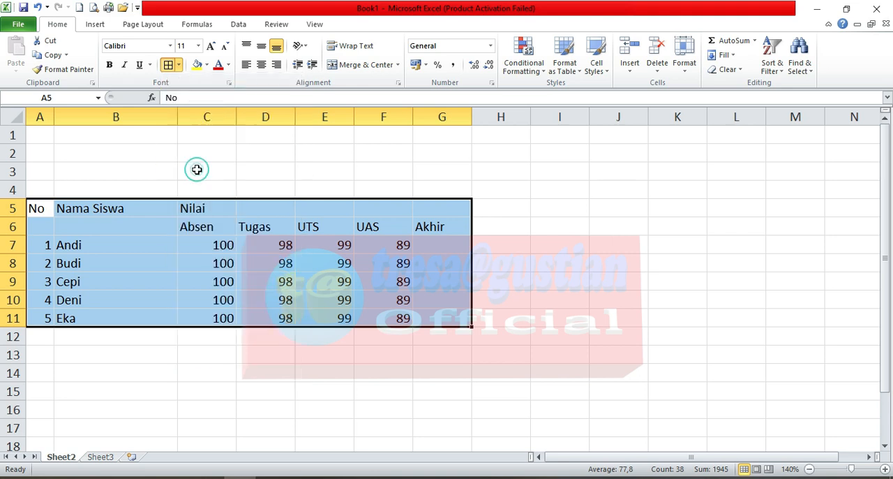
pyautogui.click(202, 226)
pyautogui.click(423, 252)
pyautogui.click(427, 264)
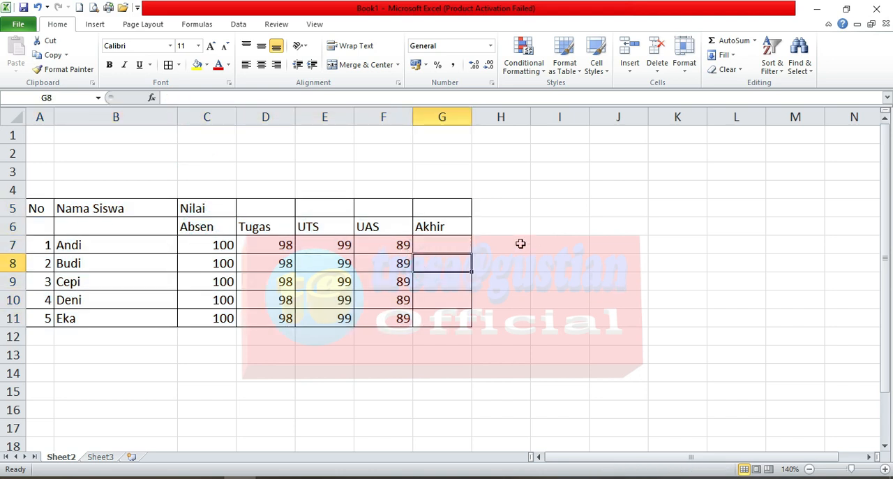
# Step: Add outline and inside borders with the automatic line colour to the whole table in A5:G11 using Format Cells
pyautogui.hotkey('ctrl', 'a')
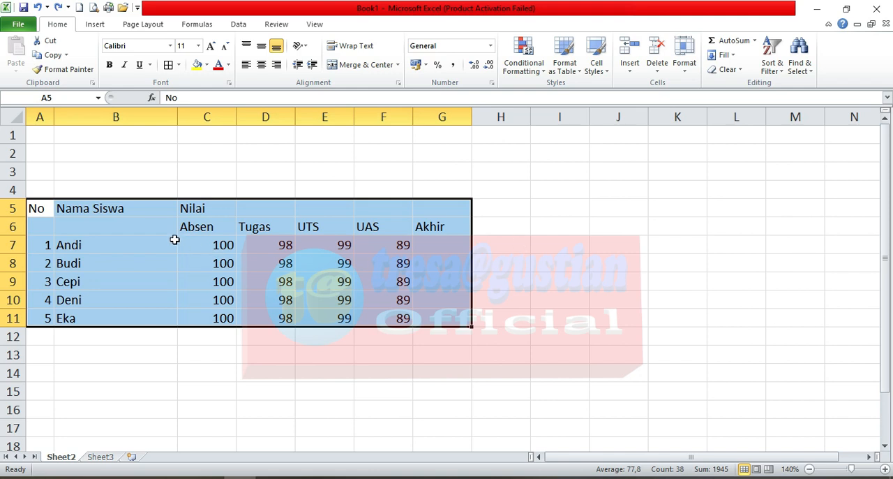
pyautogui.rightClick(131, 226)
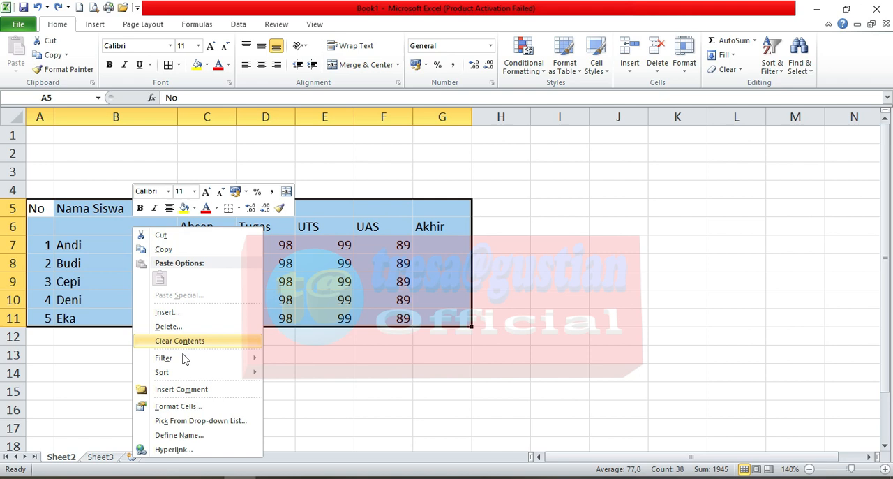
pyautogui.click(200, 410)
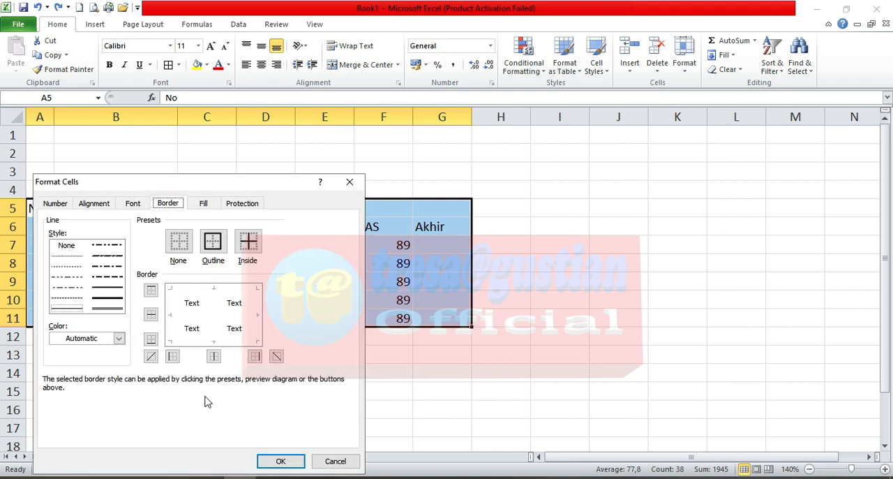
pyautogui.click(164, 202)
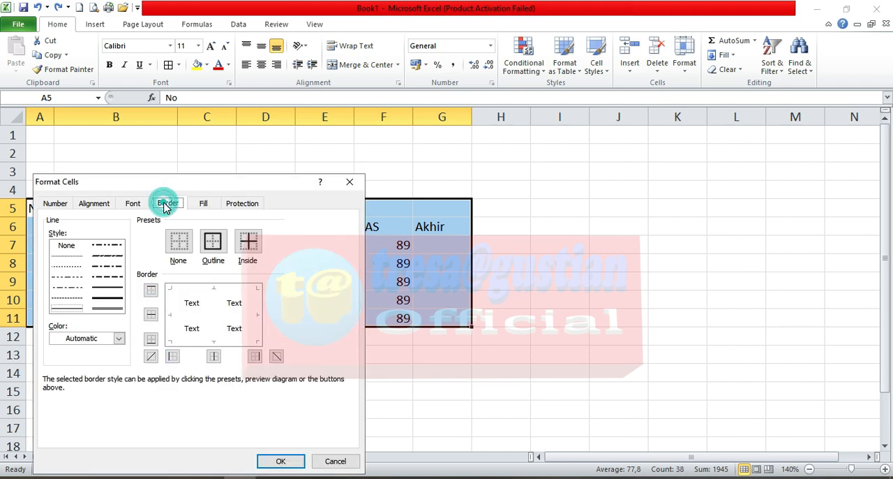
pyautogui.moveTo(179, 183); pyautogui.dragTo(241, 165)
pyautogui.click(235, 188)
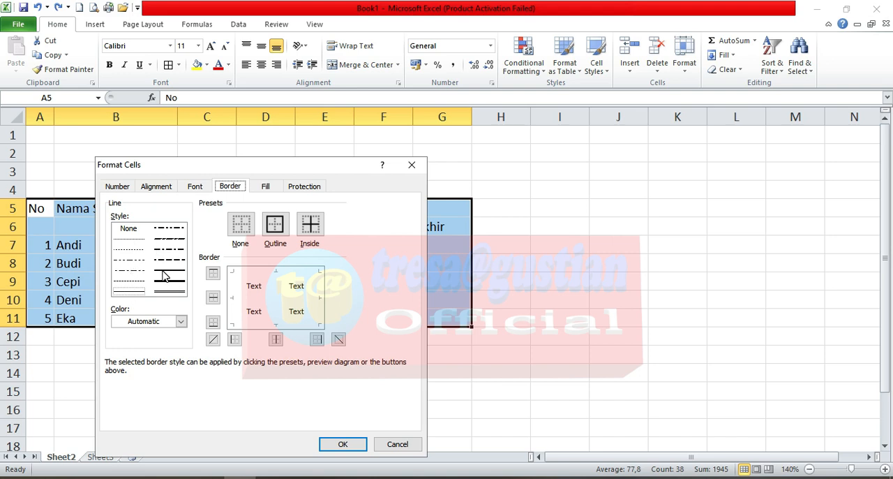
pyautogui.click(182, 322)
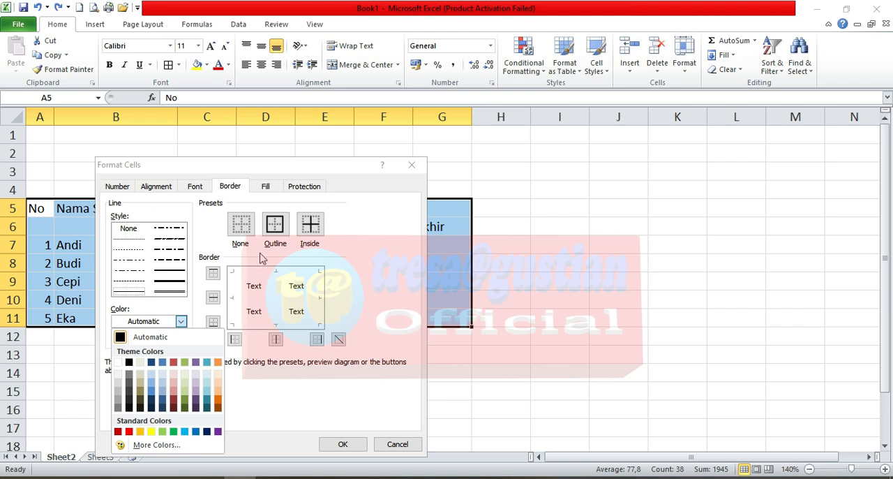
pyautogui.click(380, 206)
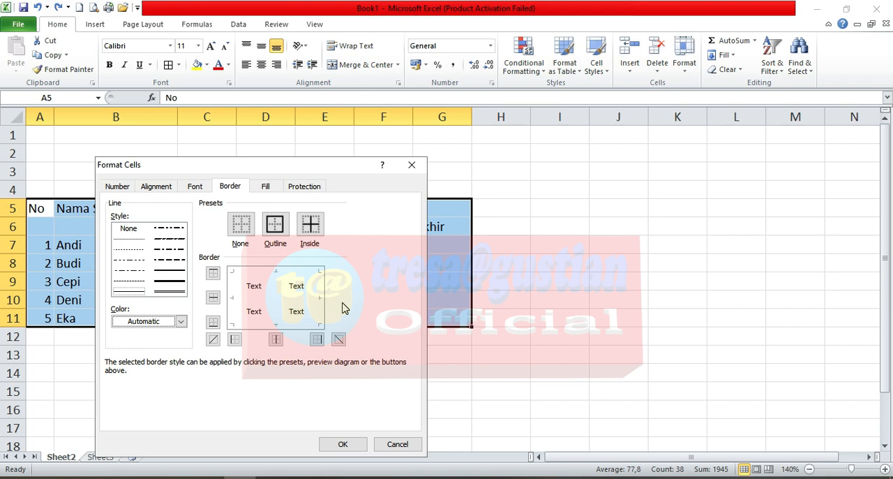
pyautogui.click(277, 231)
pyautogui.click(313, 224)
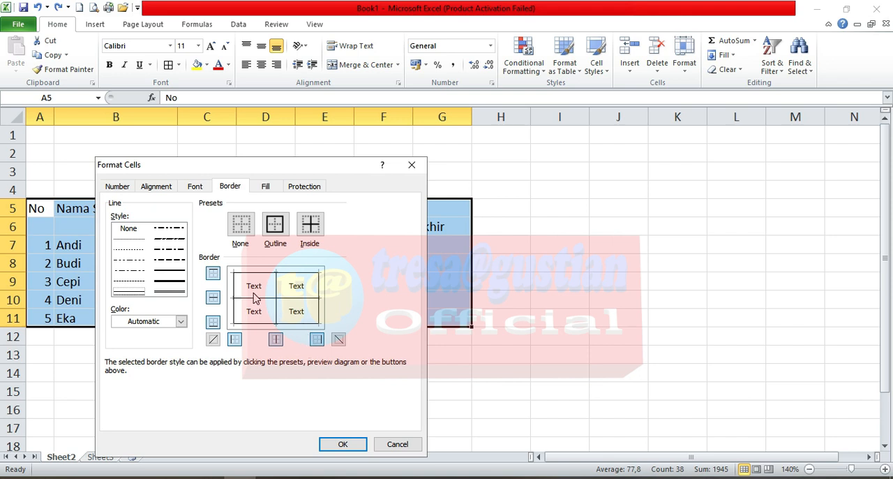
pyautogui.click(349, 449)
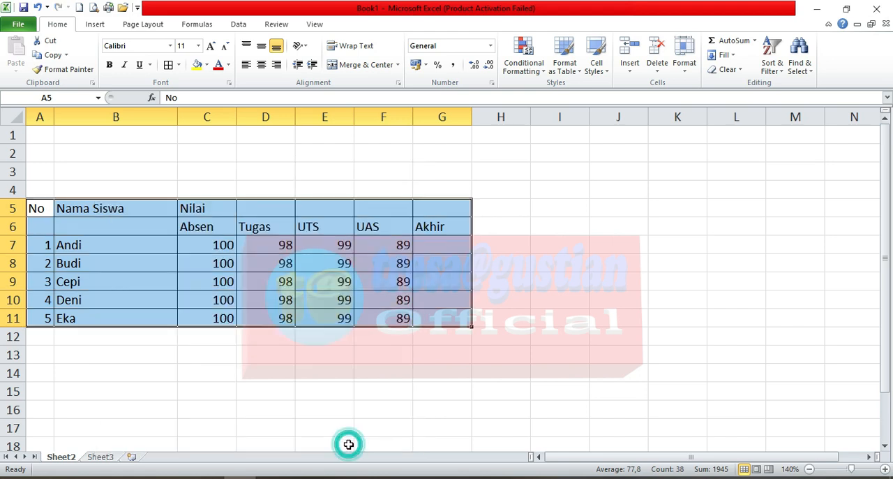
pyautogui.click(207, 370)
pyautogui.click(179, 64)
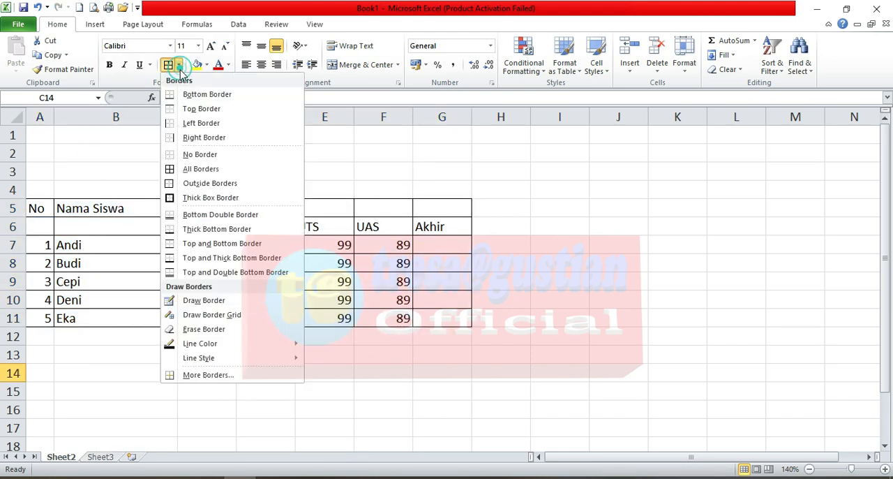
pyautogui.click(313, 248)
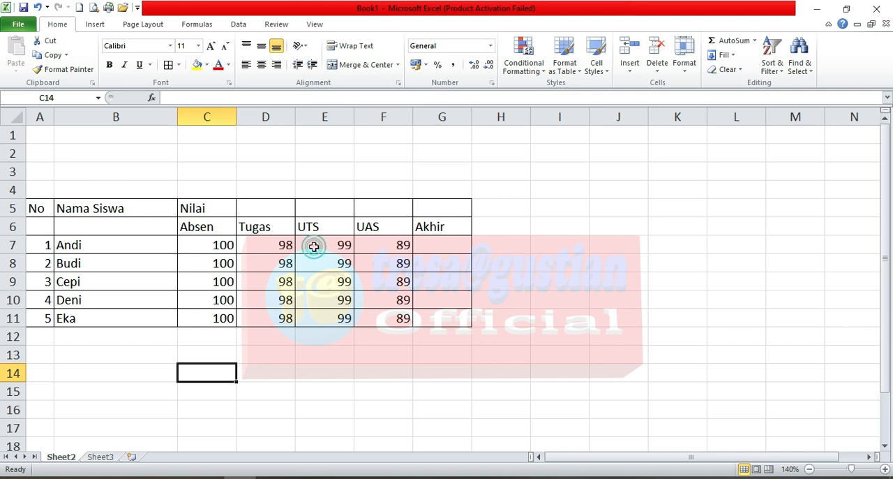
# Step: Merge and center the Nilai heading across C5:G5
pyautogui.click(46, 201)
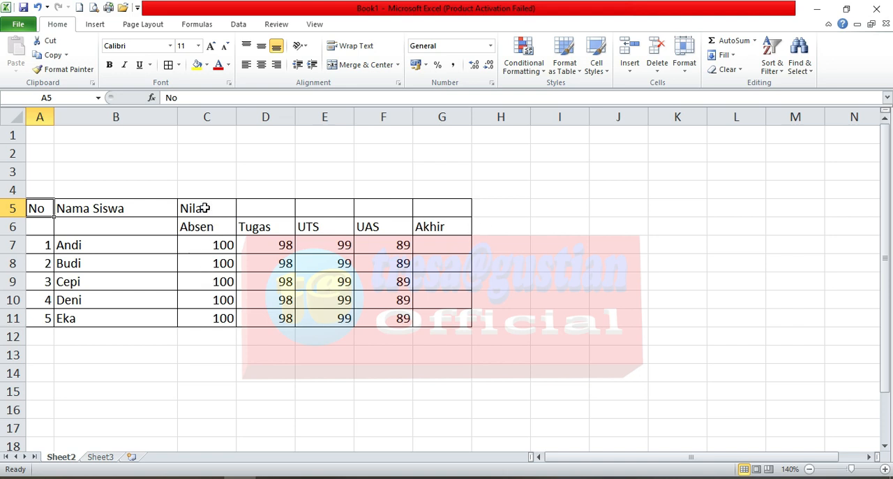
pyautogui.moveTo(205, 208); pyautogui.dragTo(422, 212)
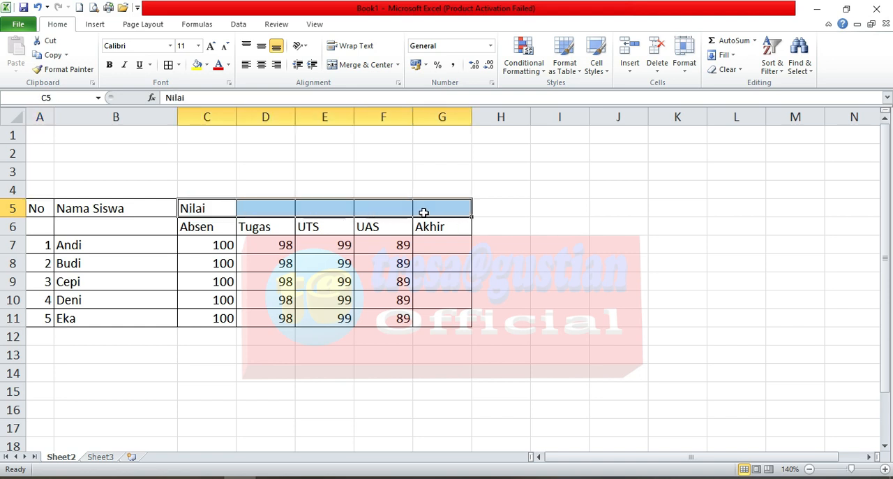
pyautogui.click(367, 66)
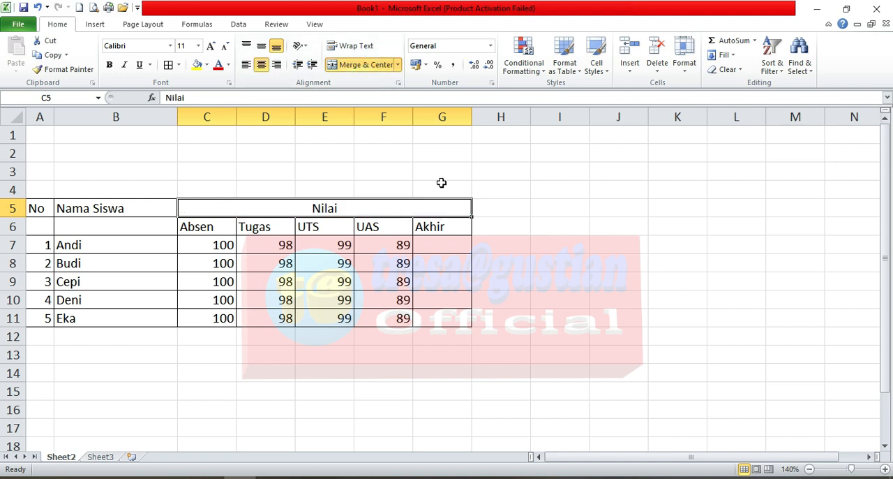
pyautogui.click(401, 265)
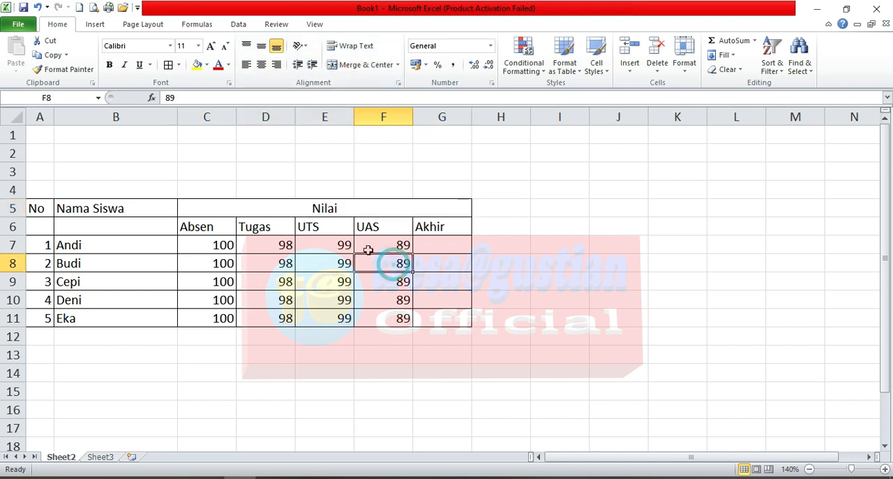
pyautogui.click(327, 211)
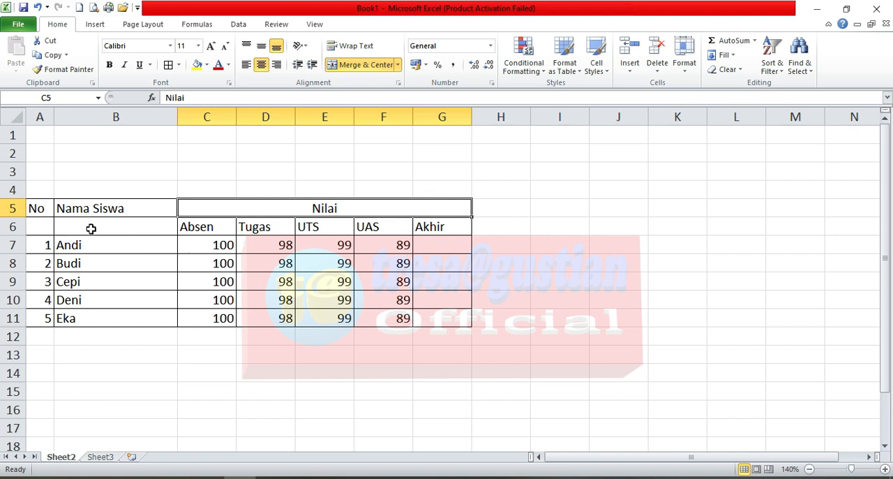
pyautogui.click(36, 228)
pyautogui.click(129, 226)
pyautogui.click(40, 226)
pyautogui.click(98, 230)
pyautogui.click(44, 229)
pyautogui.click(107, 230)
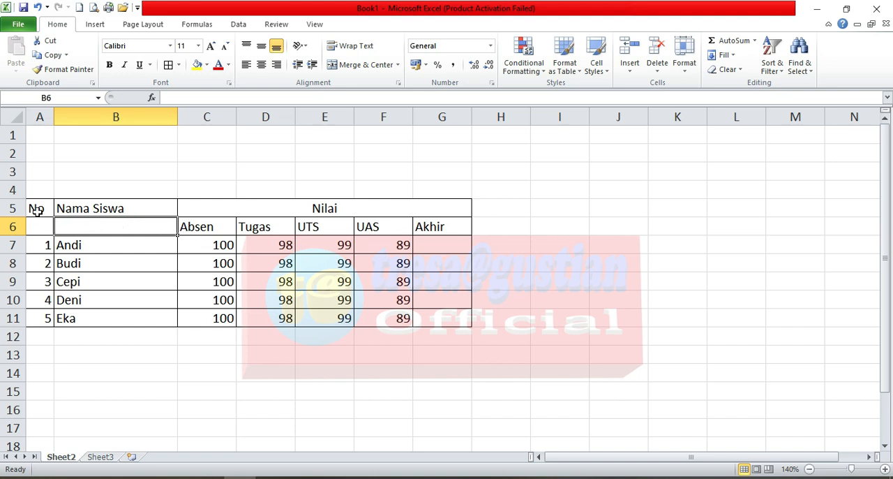
pyautogui.click(106, 250)
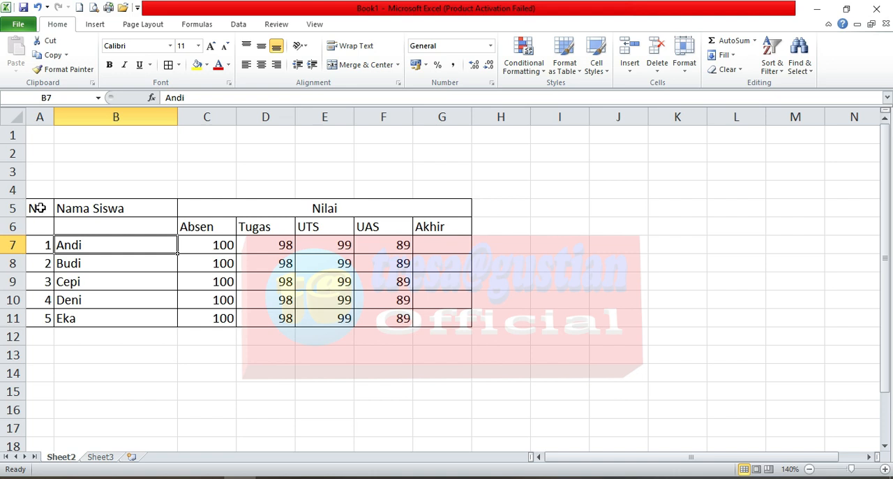
# Step: Merge and center the No heading over A5:A6 and the Nama Siswa heading over B5:B6
pyautogui.moveTo(40, 208); pyautogui.dragTo(41, 225)
pyautogui.click(364, 64)
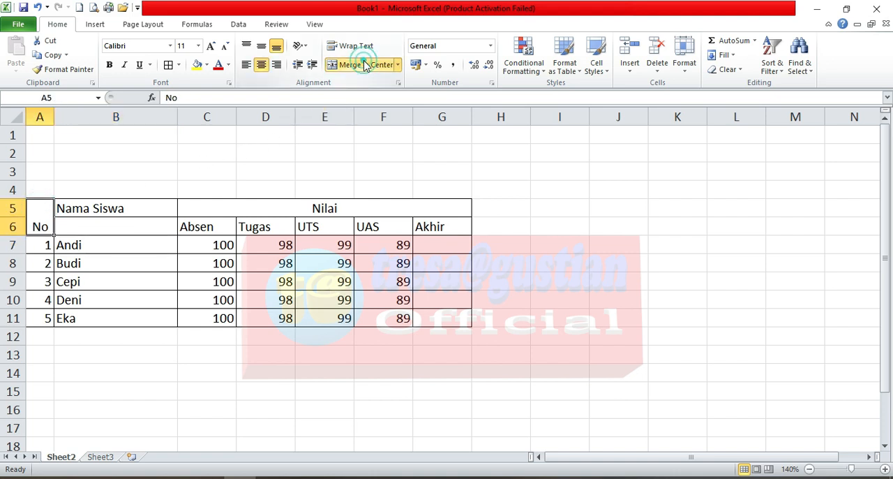
pyautogui.moveTo(153, 211); pyautogui.dragTo(153, 227)
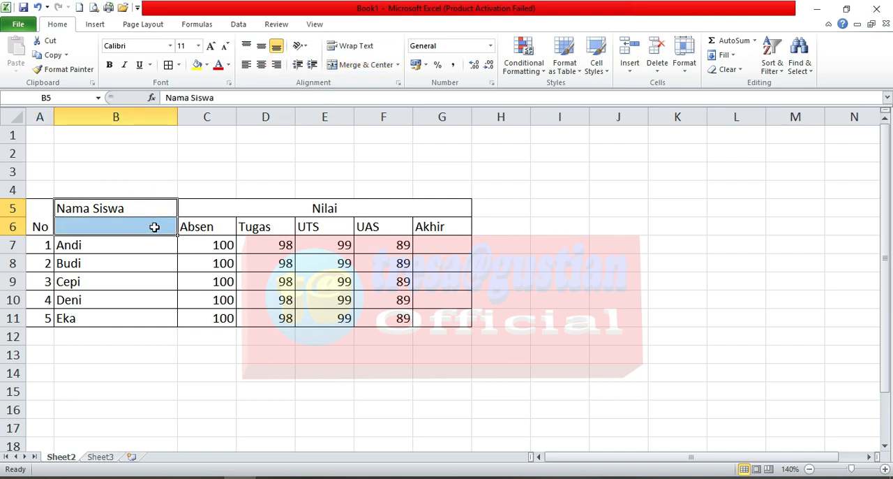
pyautogui.click(358, 65)
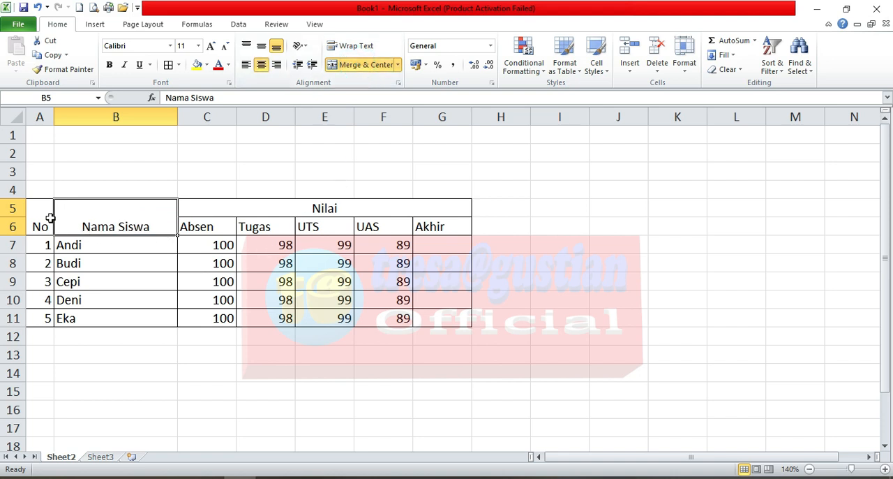
# Step: Middle-align the merged No and Nama Siswa headings vertically
pyautogui.moveTo(40, 219); pyautogui.dragTo(62, 223)
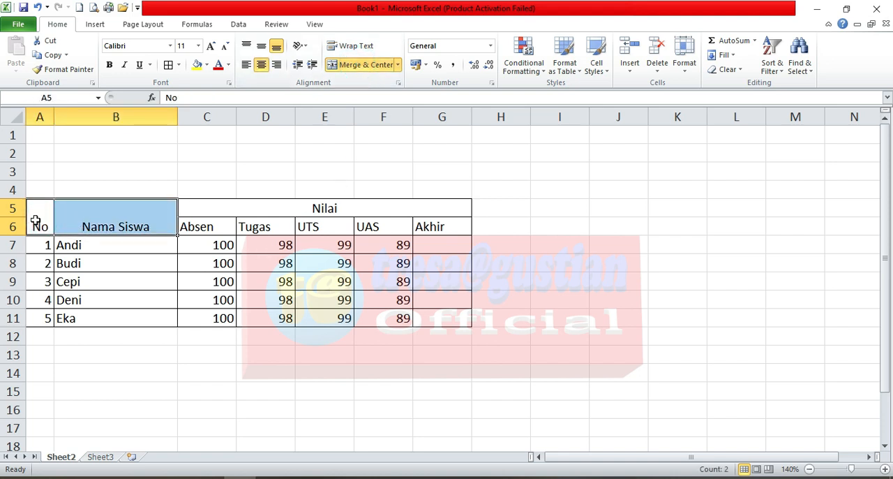
pyautogui.click(264, 49)
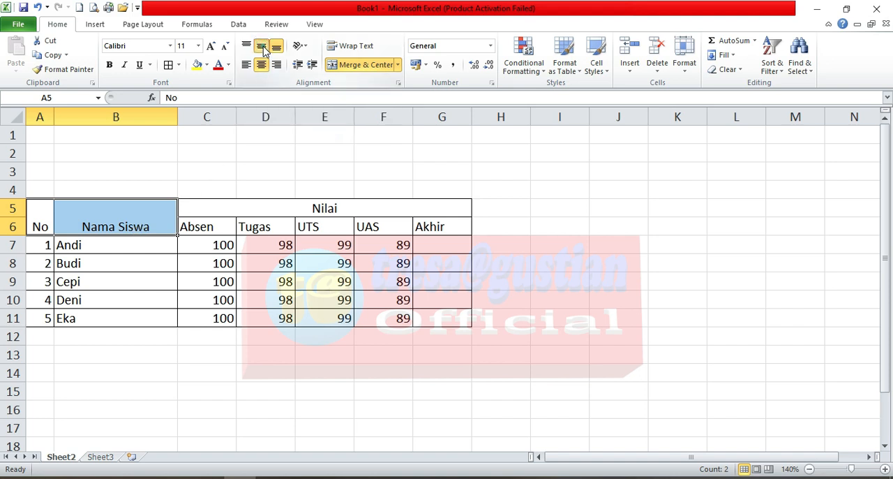
pyautogui.click(289, 211)
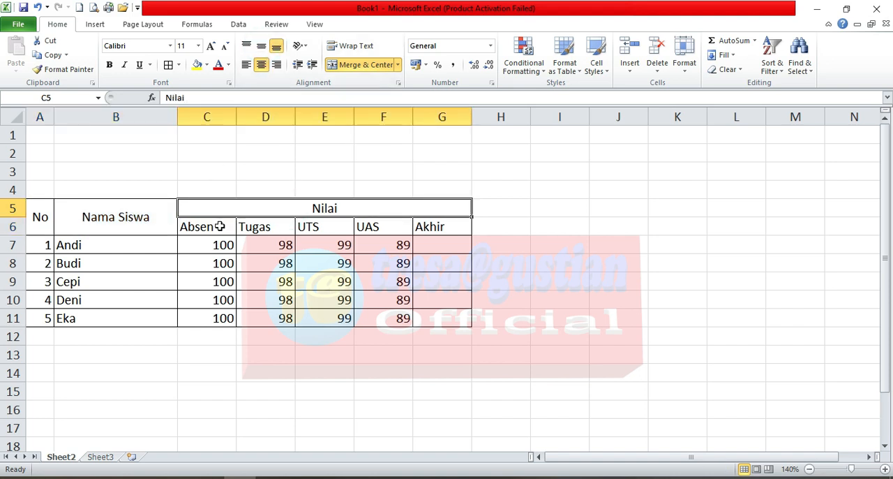
pyautogui.click(145, 217)
pyautogui.click(42, 216)
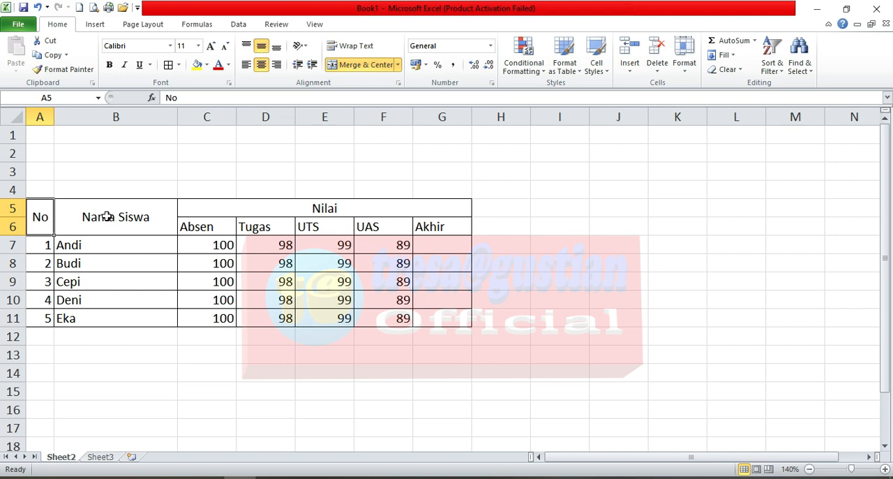
pyautogui.click(347, 212)
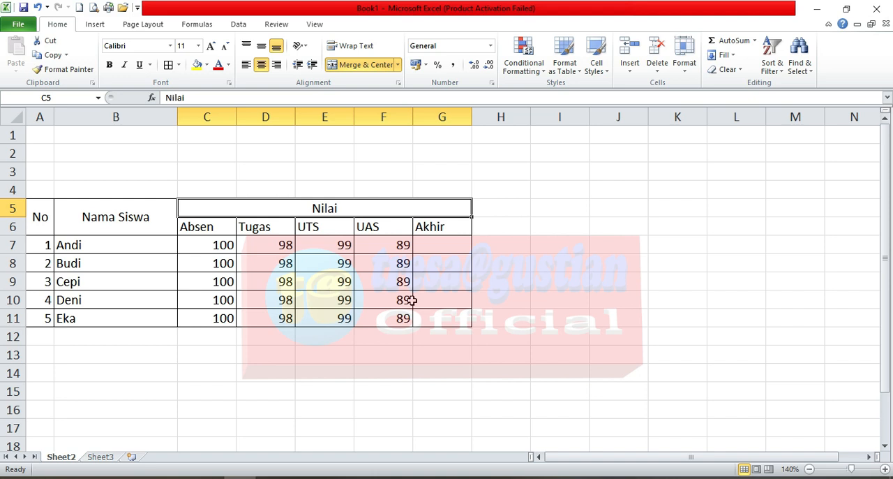
# Step: Center the scores in C7:F11 both horizontally and vertically
pyautogui.moveTo(198, 249); pyautogui.dragTo(391, 318)
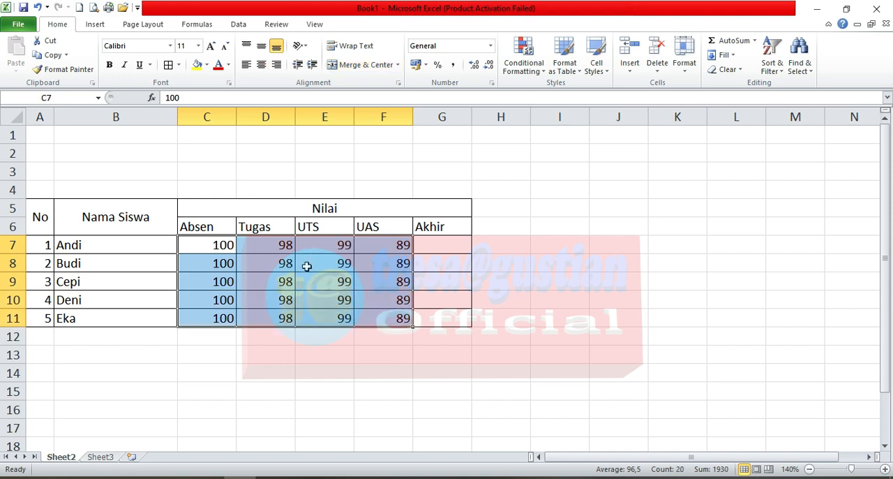
pyautogui.click(261, 65)
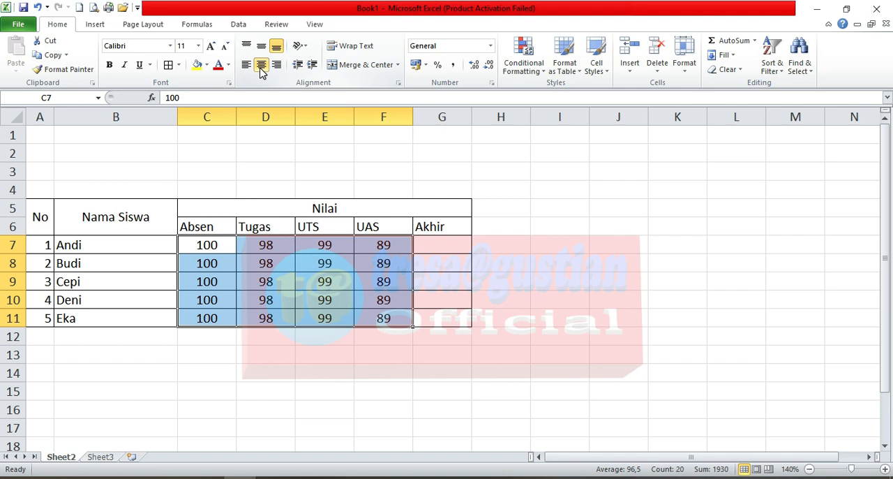
pyautogui.click(261, 45)
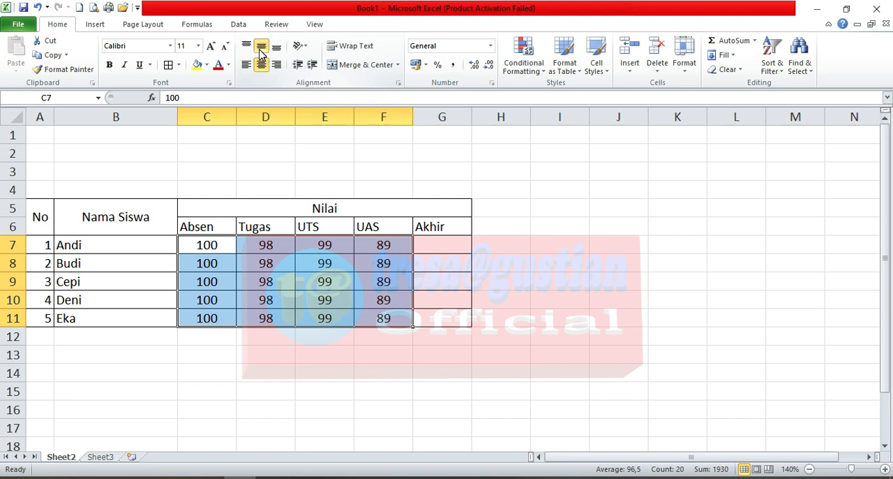
# Step: Try centering the student names in B7:B11, and set them to left alignment instead
pyautogui.moveTo(119, 245); pyautogui.dragTo(121, 321)
pyautogui.click(263, 67)
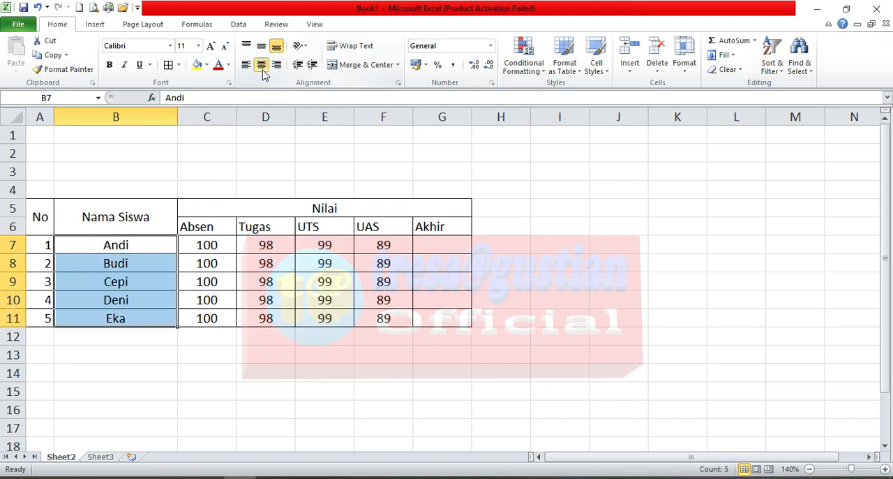
pyautogui.click(246, 65)
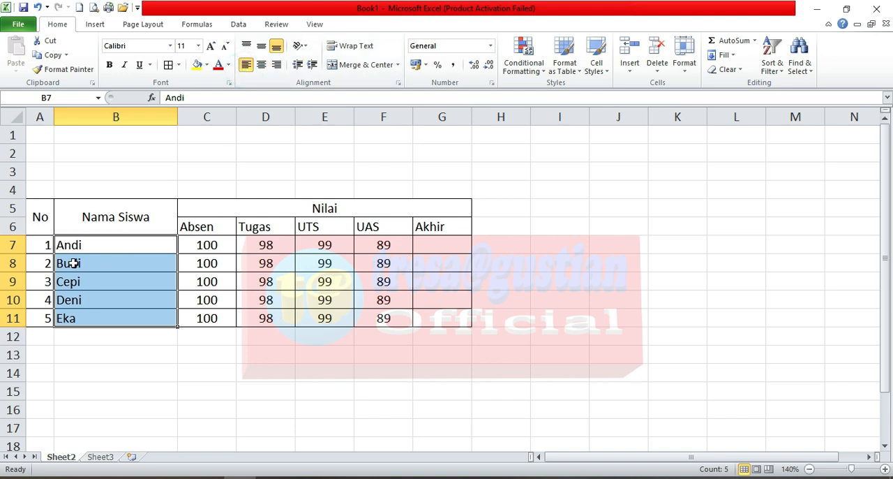
# Step: Center the row numbers in A7:A11 both horizontally and vertically
pyautogui.moveTo(44, 244); pyautogui.dragTo(40, 318)
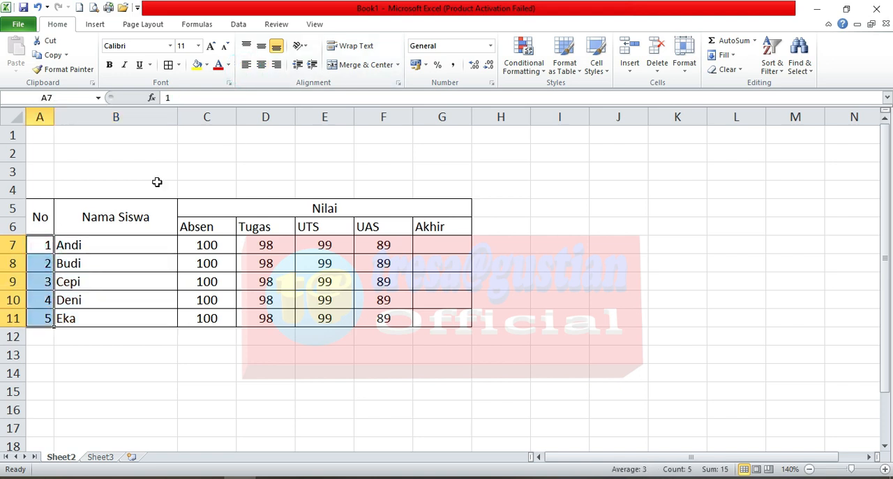
pyautogui.click(261, 65)
pyautogui.click(262, 46)
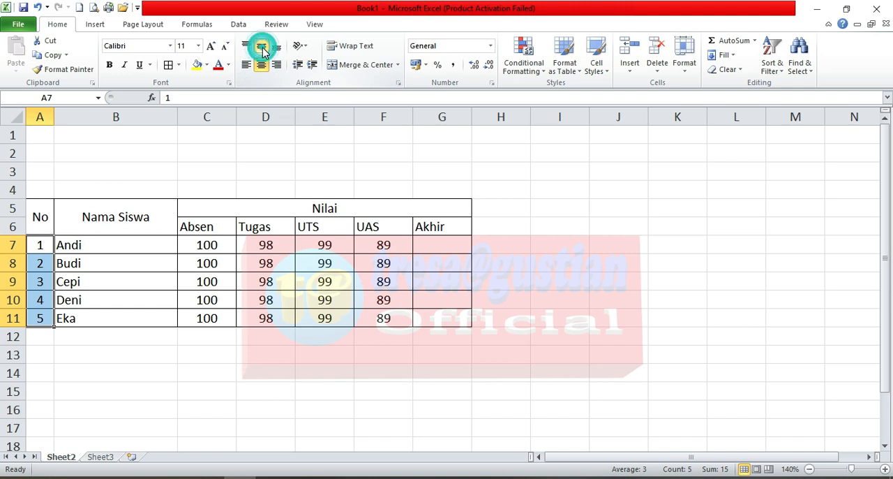
pyautogui.click(262, 280)
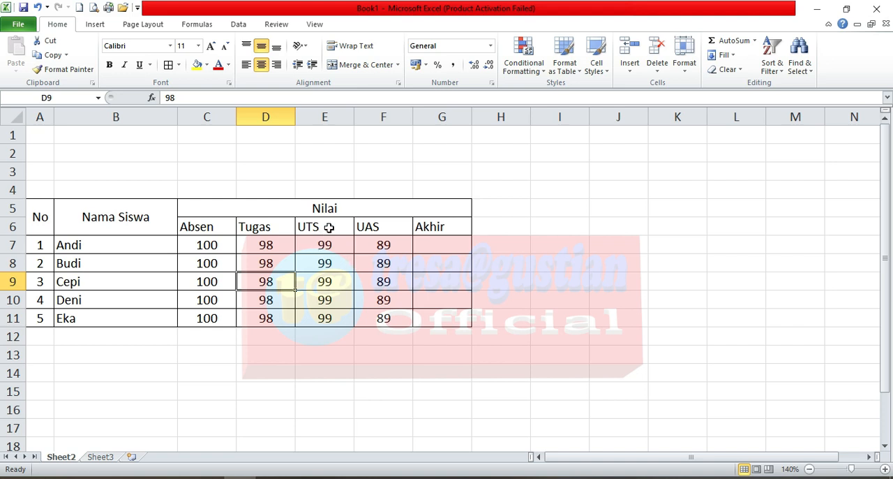
# Step: Insert blank cells at E6:E11 before the UTS column, shifting the existing cells right
pyautogui.moveTo(329, 227); pyautogui.dragTo(332, 310)
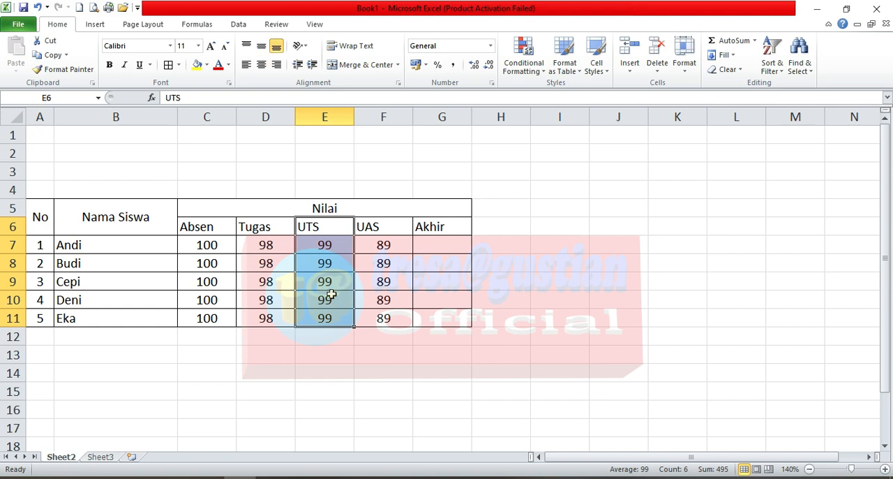
pyautogui.click(366, 231)
pyautogui.moveTo(329, 228); pyautogui.dragTo(329, 317)
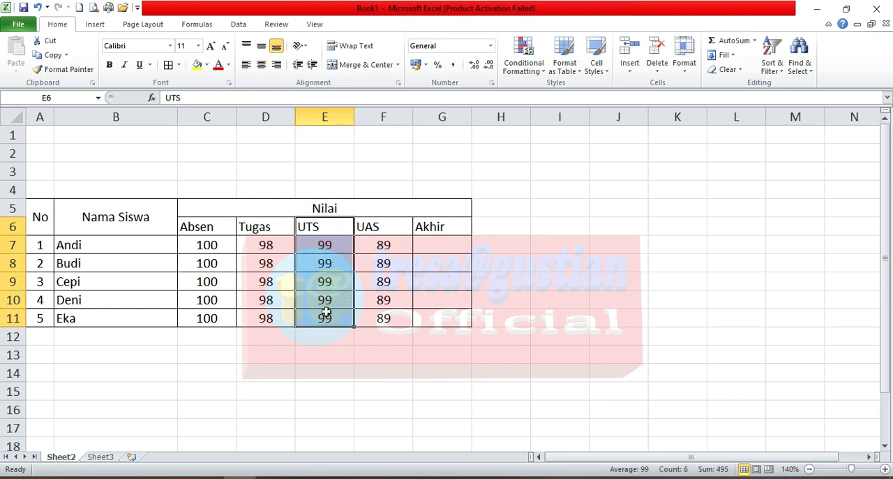
pyautogui.rightClick(334, 246)
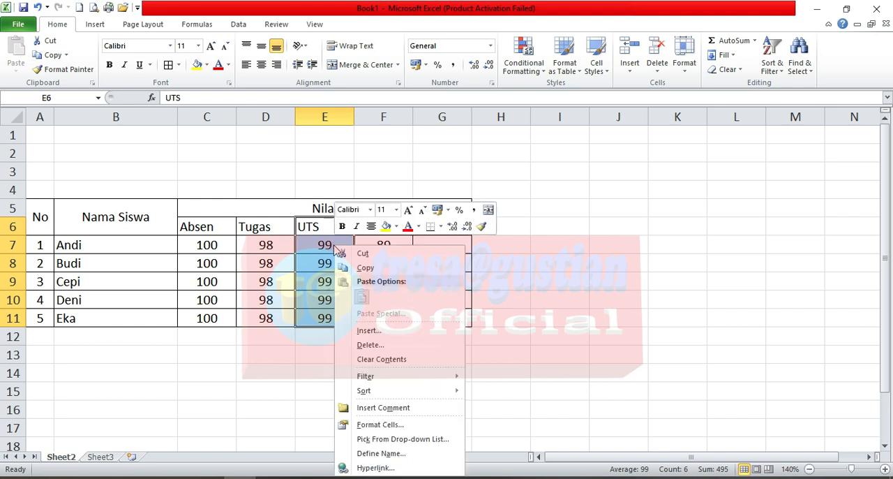
pyautogui.click(383, 334)
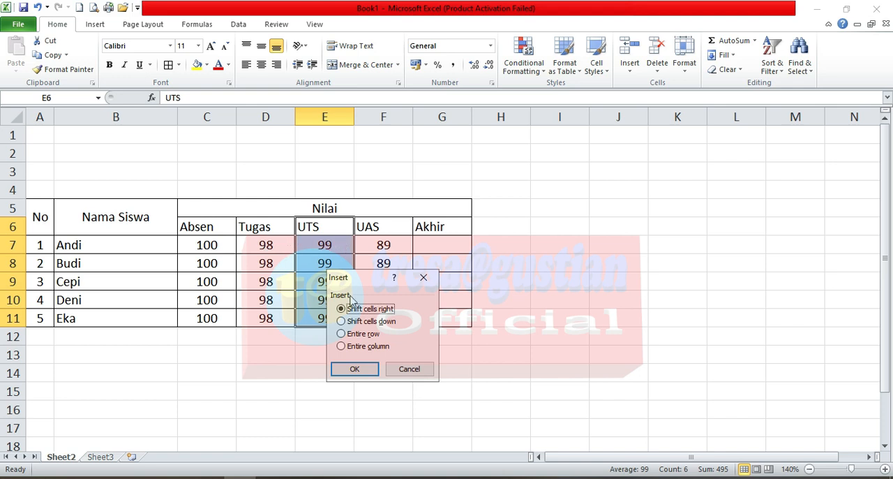
pyautogui.click(360, 372)
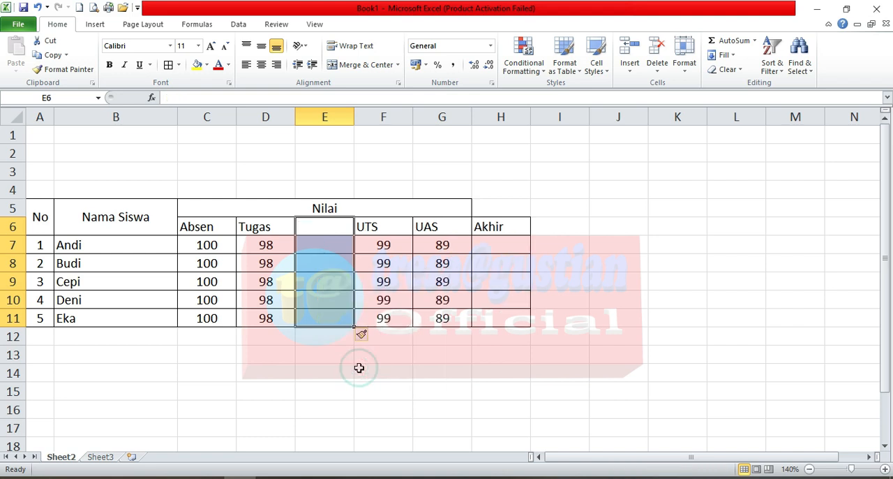
pyautogui.click(333, 225)
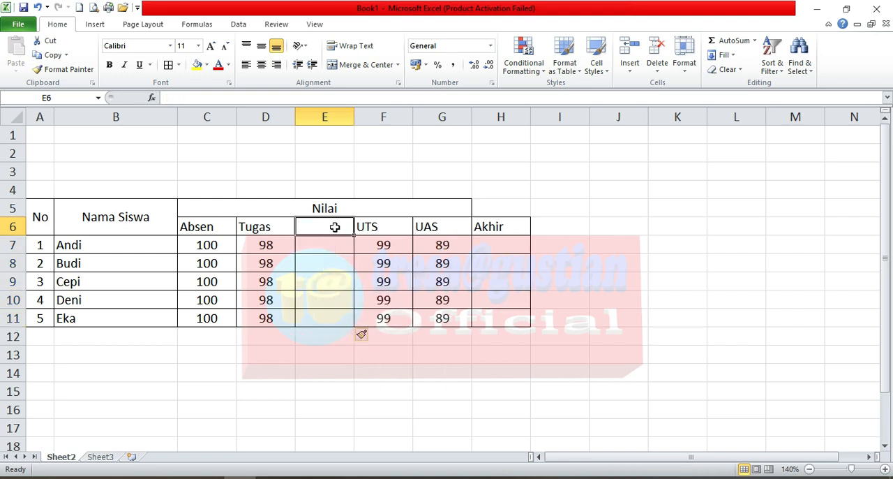
pyautogui.click(332, 244)
pyautogui.click(336, 286)
pyautogui.click(335, 303)
pyautogui.click(337, 319)
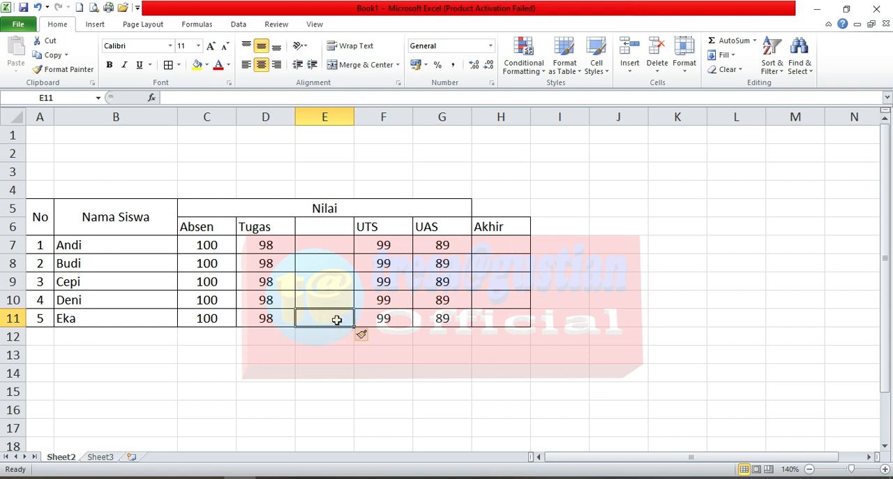
pyautogui.click(396, 230)
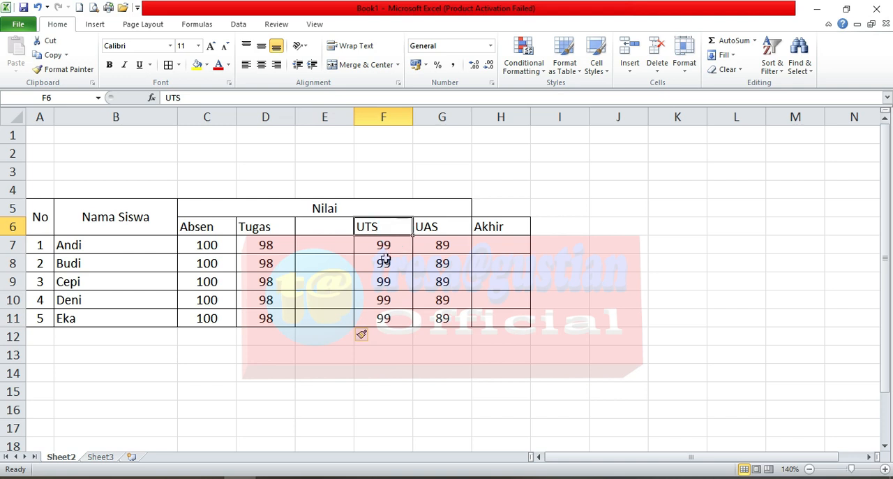
# Step: Delete the blank cells E6:E11 between Tugas and UTS, shifting the remaining cells left
pyautogui.moveTo(324, 230); pyautogui.dragTo(333, 311)
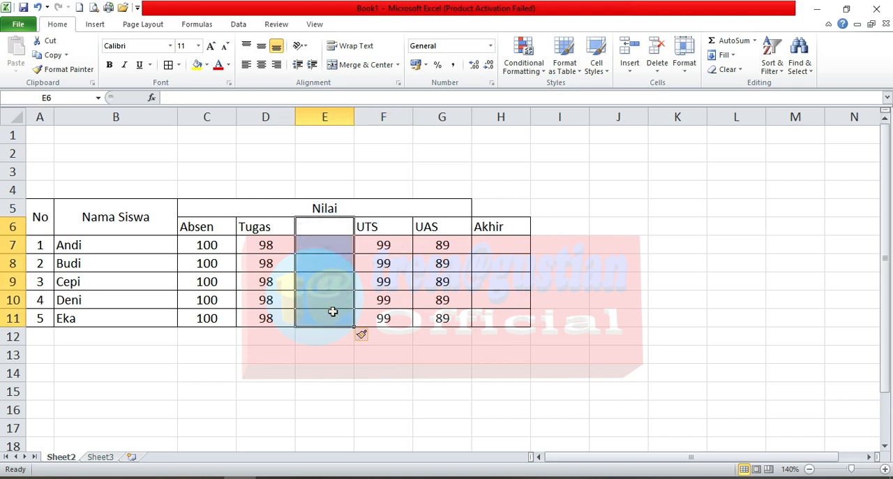
pyautogui.rightClick(322, 250)
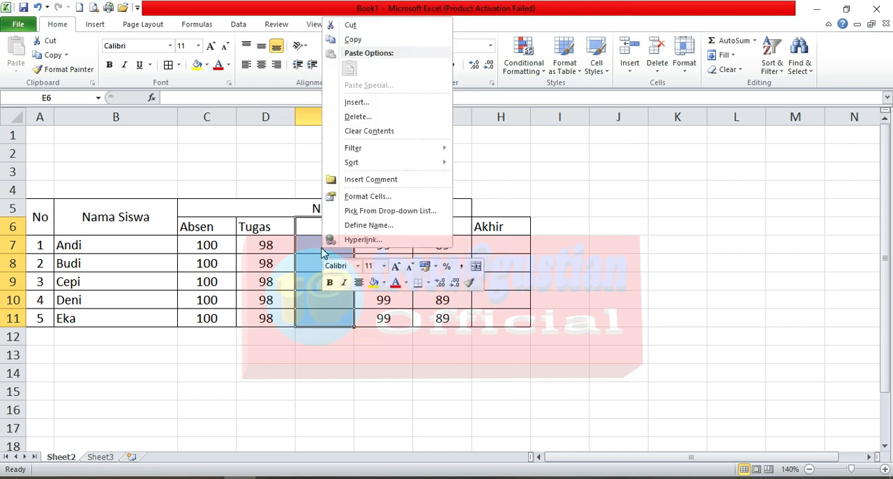
pyautogui.click(359, 119)
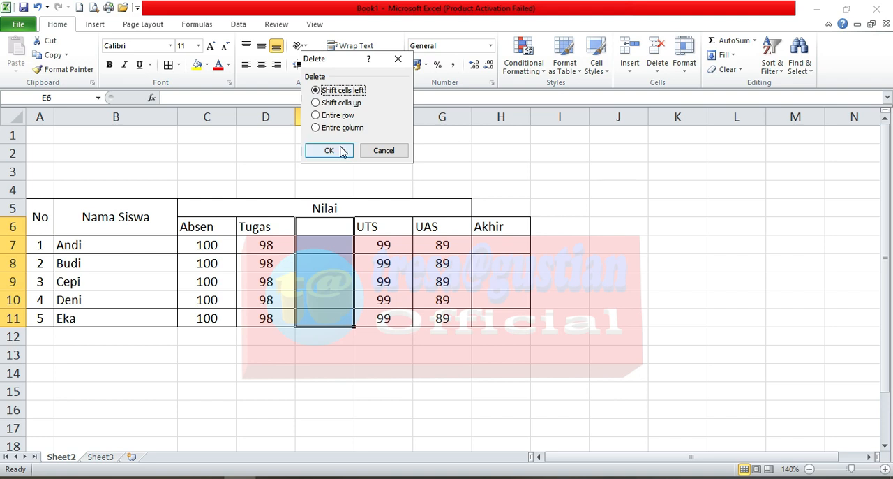
pyautogui.click(329, 150)
pyautogui.click(339, 231)
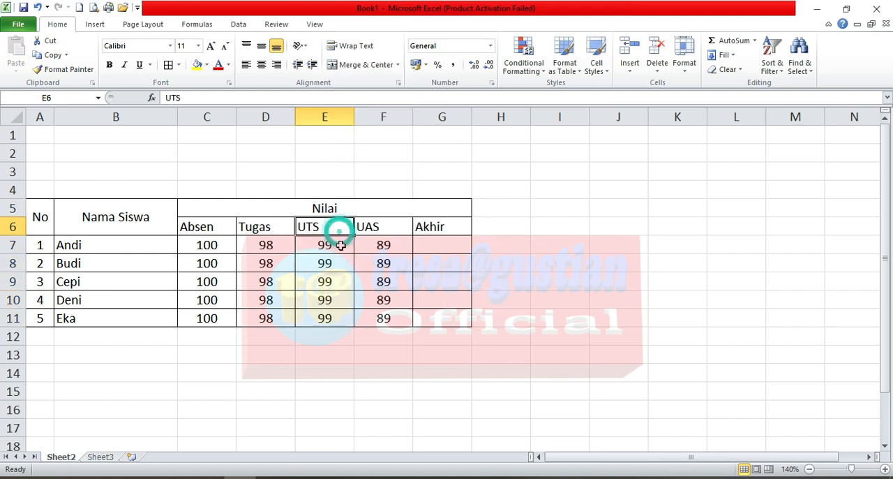
pyautogui.click(335, 244)
pyautogui.click(339, 282)
pyautogui.click(340, 313)
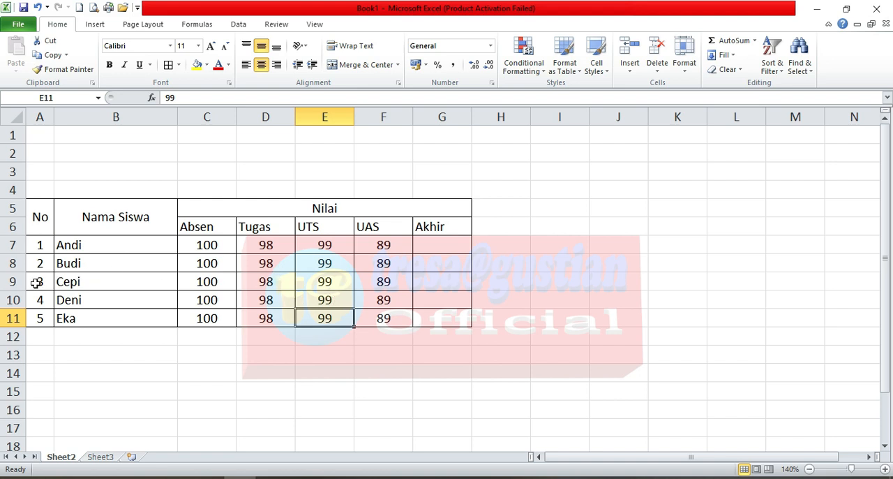
# Step: Insert a blank table row at A9:G9 above Cepi, shifting the existing cells down
pyautogui.click(12, 282)
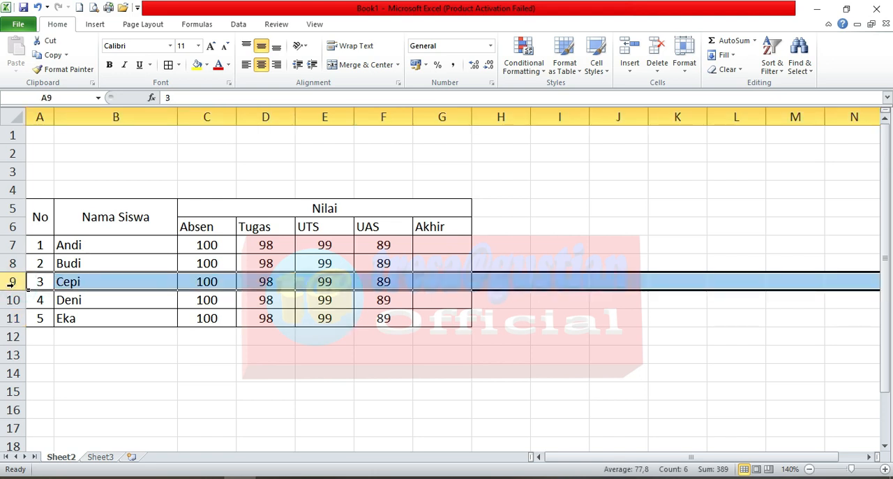
pyautogui.click(49, 282)
pyautogui.moveTo(43, 281); pyautogui.dragTo(425, 283)
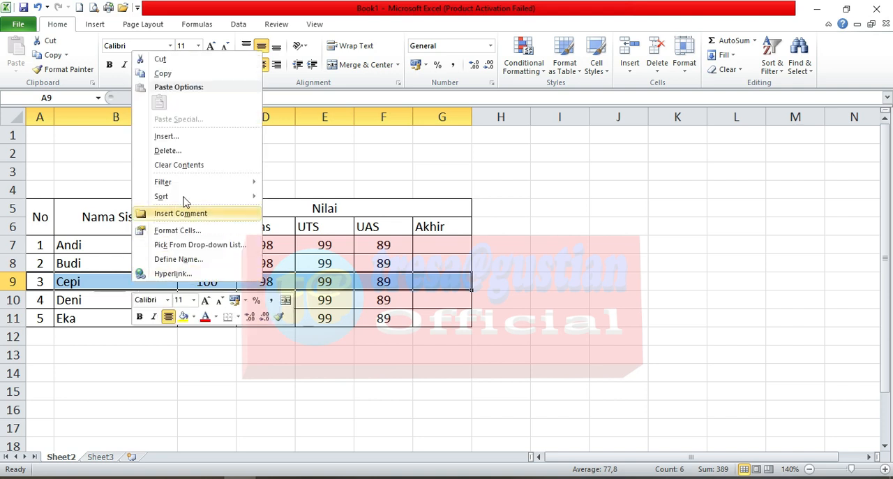
pyautogui.click(180, 136)
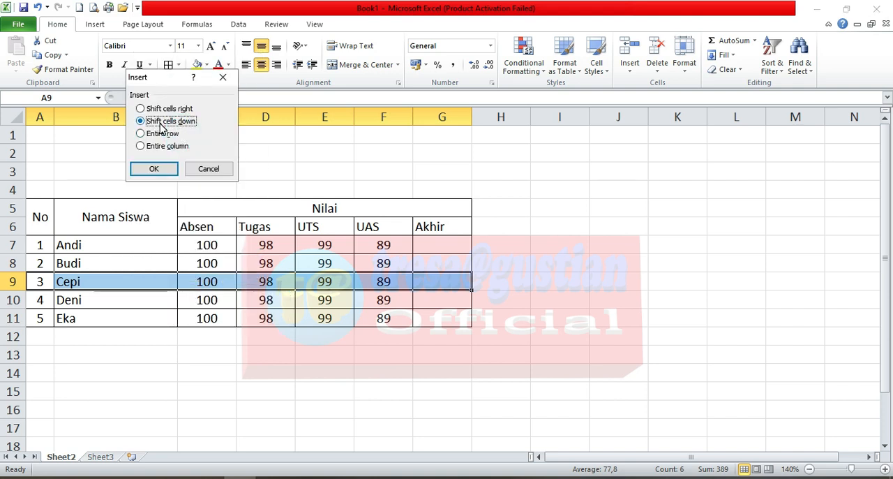
pyautogui.click(171, 169)
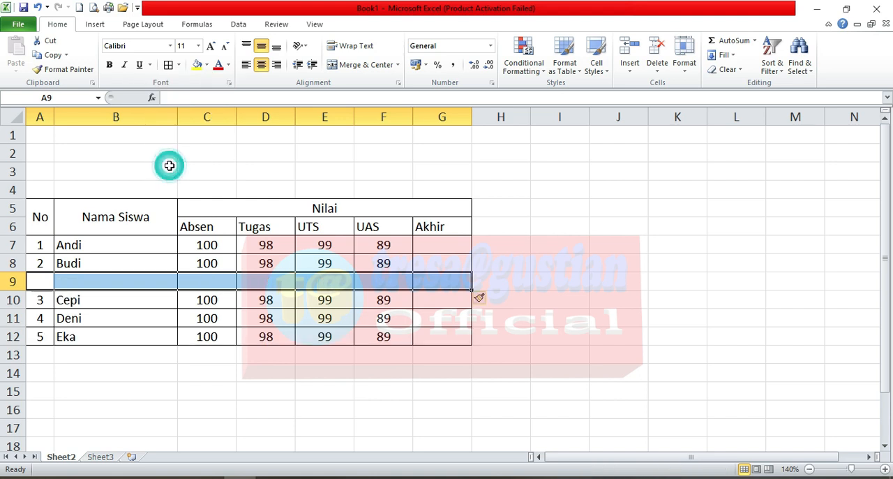
pyautogui.moveTo(31, 282); pyautogui.dragTo(429, 282)
pyautogui.click(409, 301)
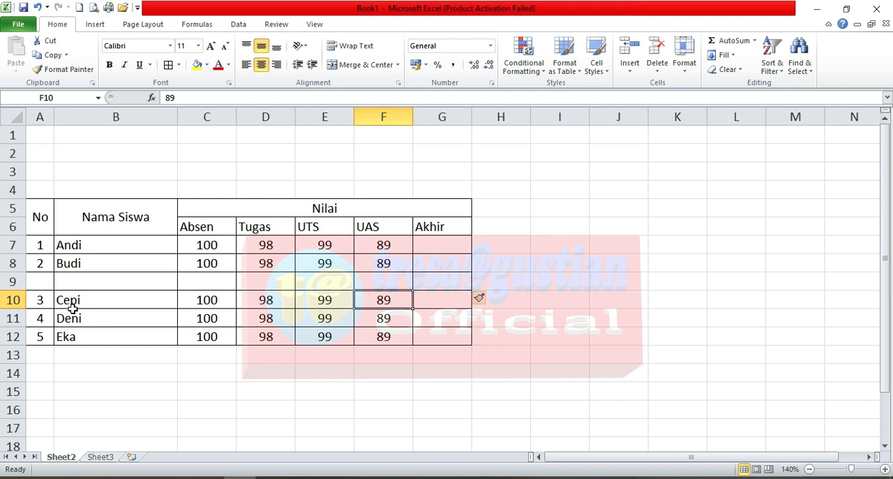
# Step: Delete the blank table row A9:G9 above Cepi, shifting the cells below up
pyautogui.moveTo(44, 281); pyautogui.dragTo(424, 284)
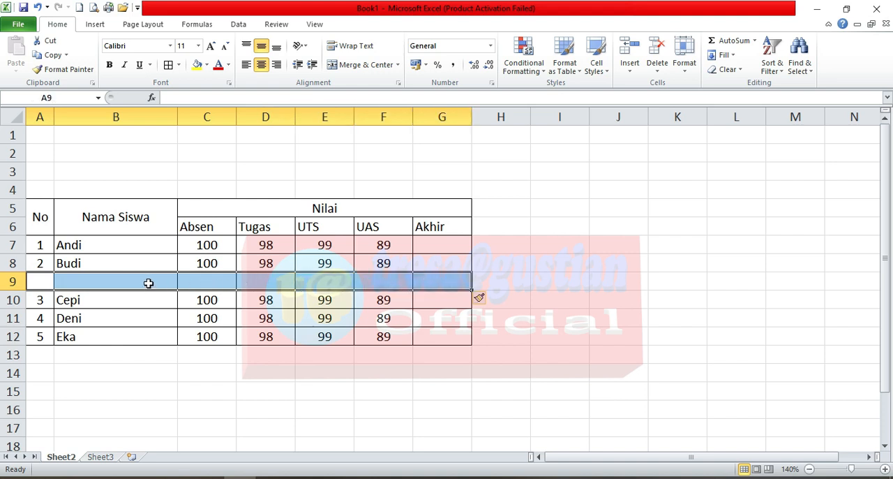
pyautogui.rightClick(149, 284)
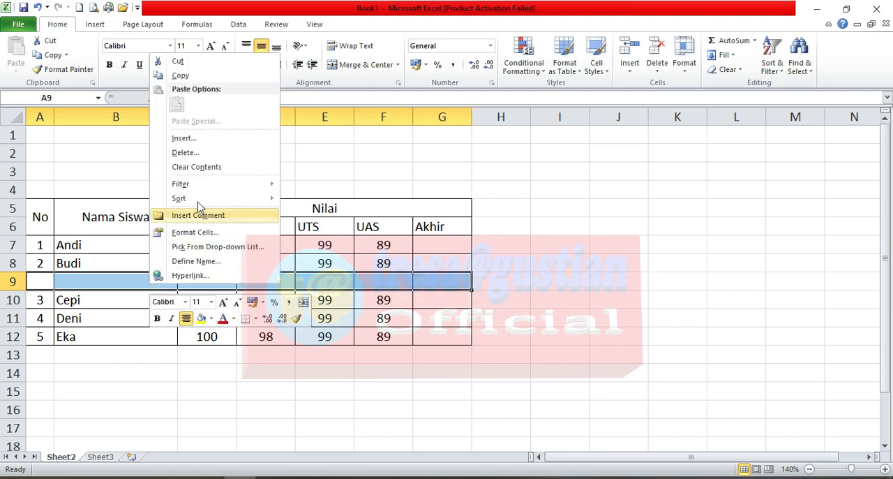
pyautogui.click(198, 155)
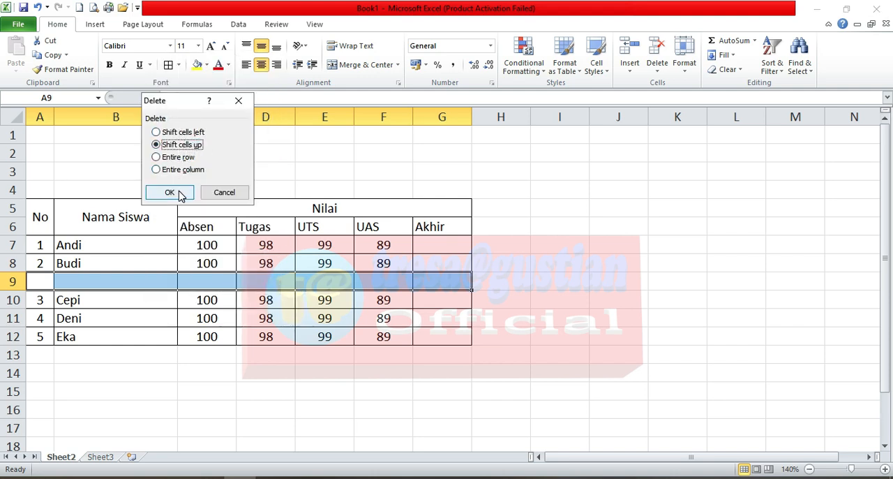
pyautogui.click(179, 192)
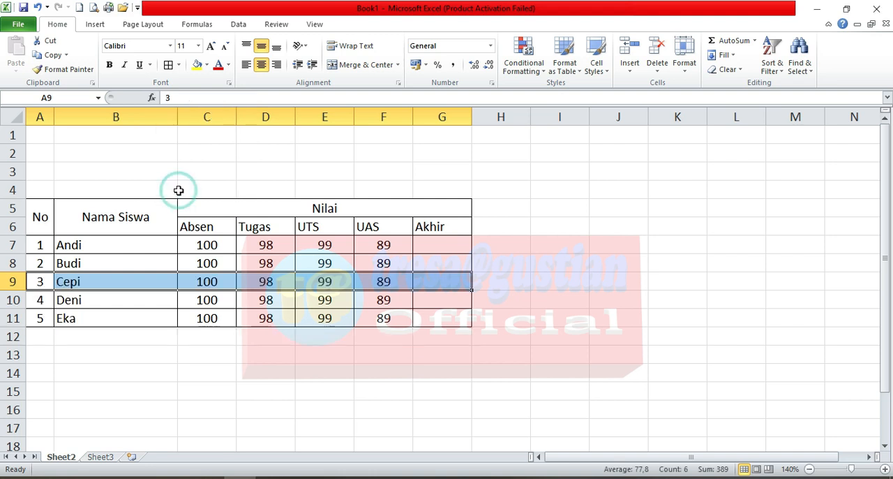
pyautogui.click(146, 281)
pyautogui.click(145, 259)
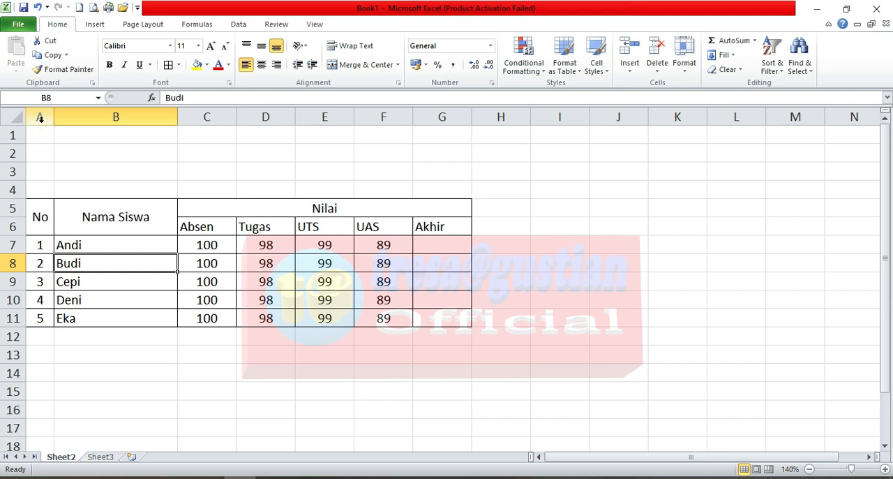
# Step: Enter the title "Daftar Nilai Siswa" in cell A2 above the table
pyautogui.click(42, 168)
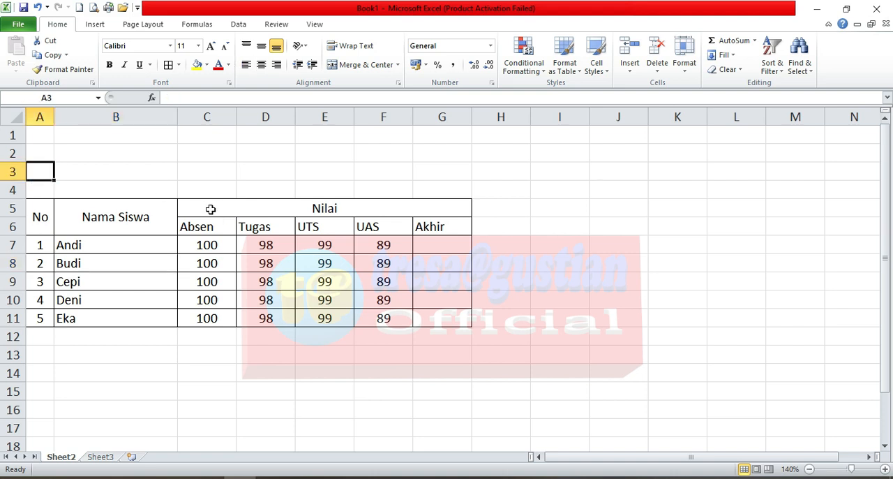
pyautogui.click(41, 155)
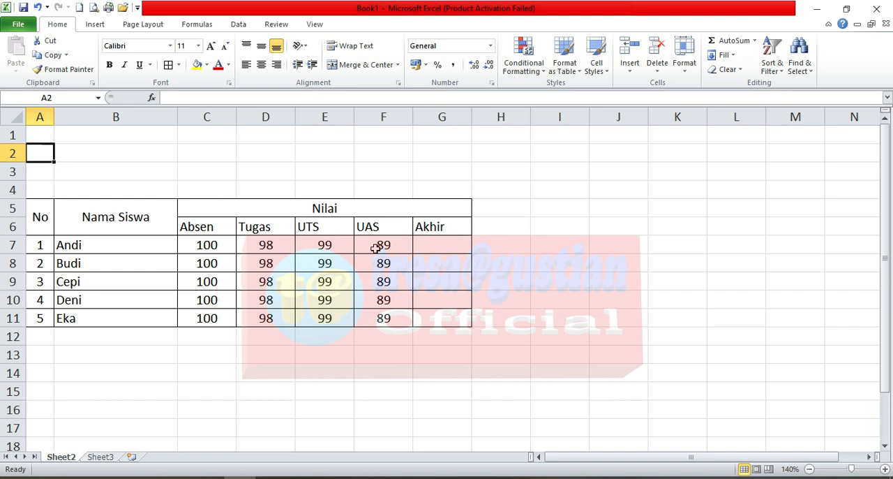
pyautogui.write('Daftar Nilai Siswa')
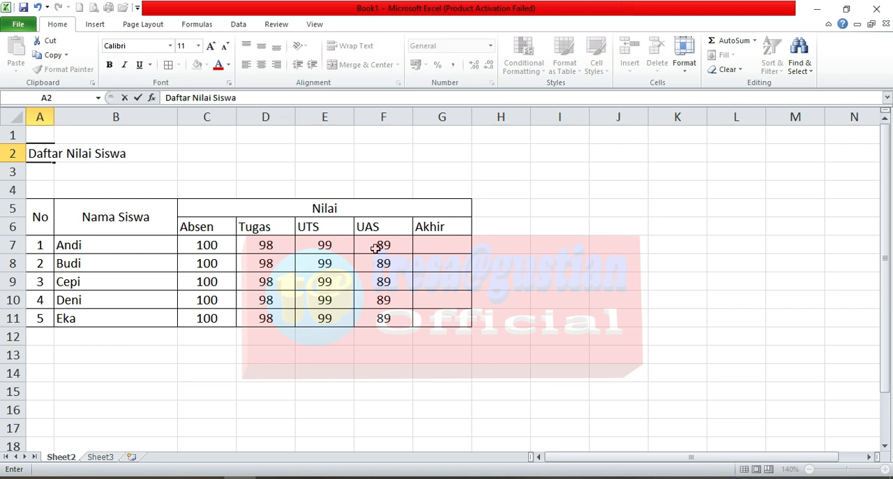
pyautogui.click(376, 247)
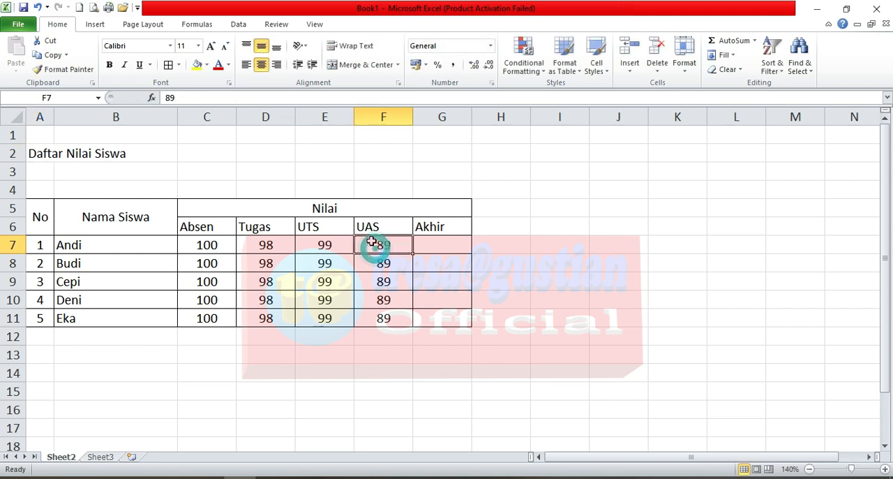
# Step: Merge and center the title across A2:G2 to span the table's width
pyautogui.click(40, 153)
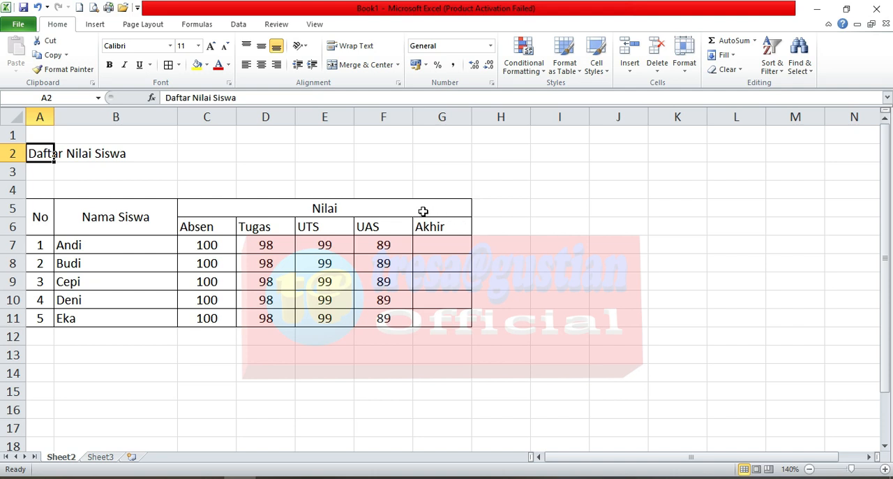
pyautogui.click(323, 208)
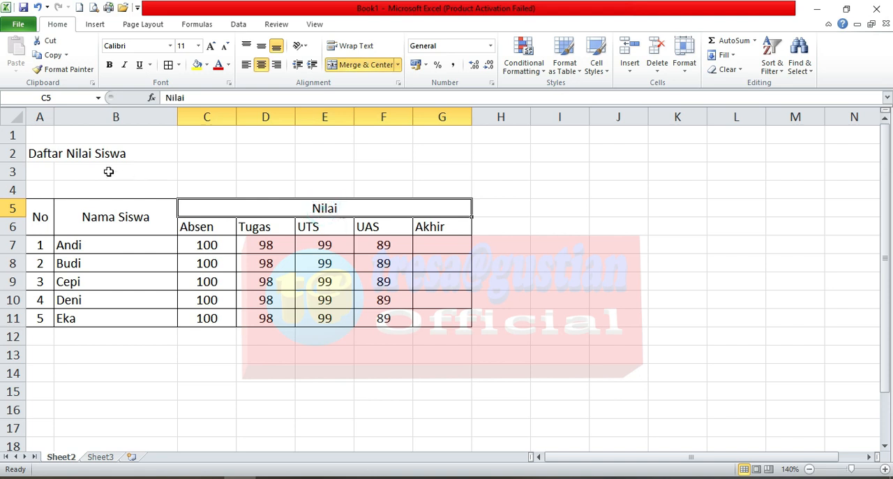
pyautogui.click(47, 154)
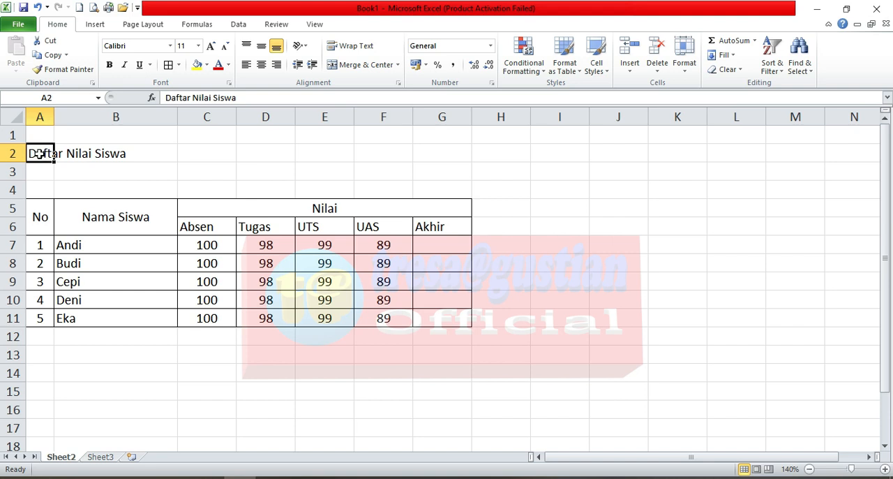
pyautogui.moveTo(40, 155); pyautogui.dragTo(411, 146)
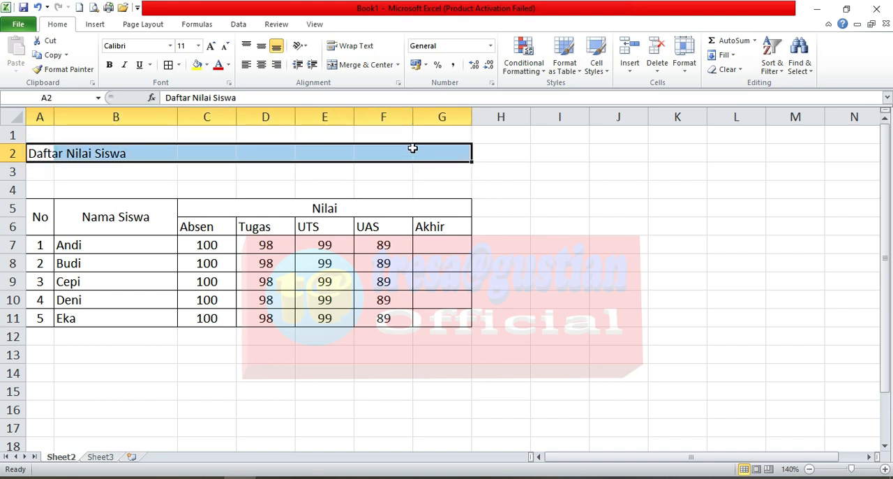
pyautogui.click(362, 67)
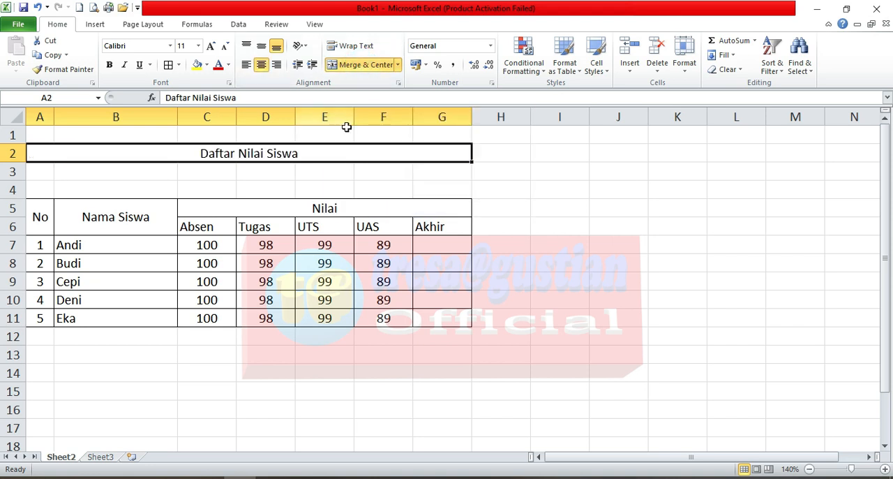
# Step: Enter the subtitle "Mata Pelajaran Informatika" in cell A3 below the title
pyautogui.click(40, 171)
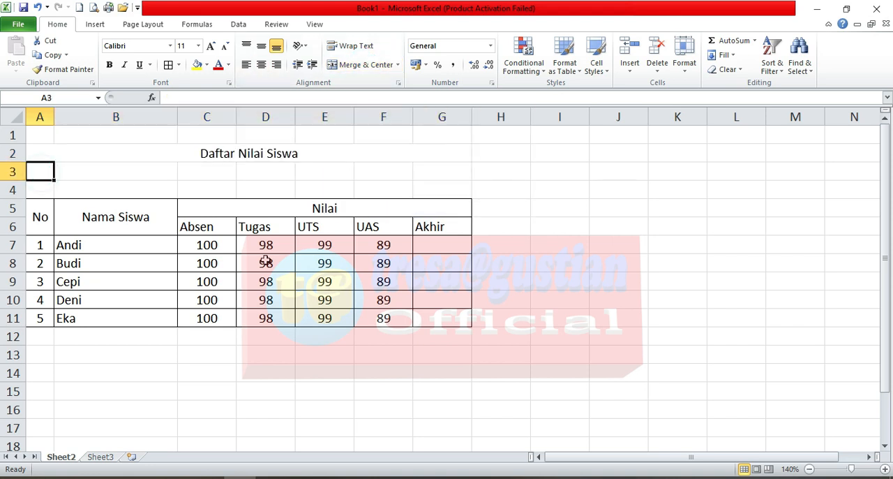
pyautogui.write('M')
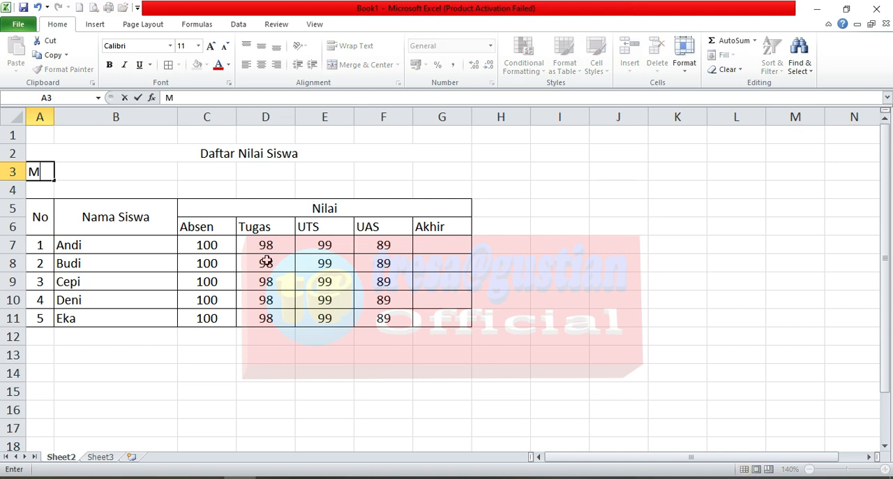
pyautogui.write('ata Pelajaran Informatika')
pyautogui.press('Return')
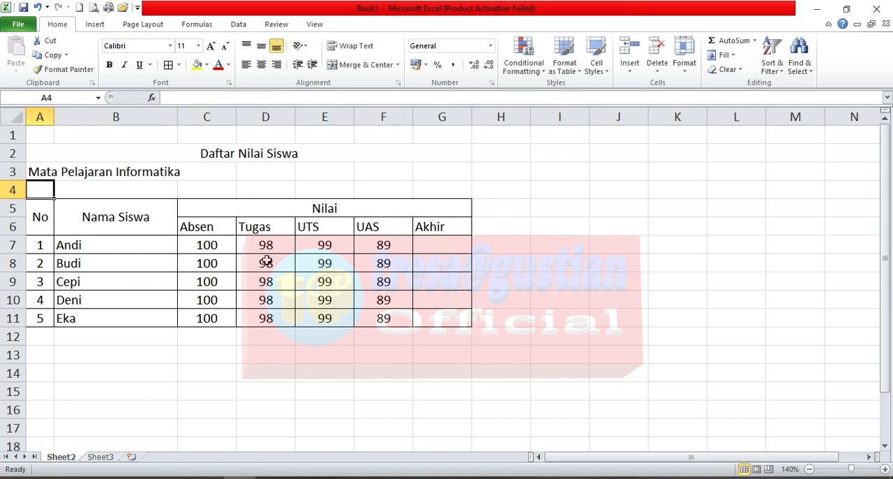
pyautogui.click(51, 172)
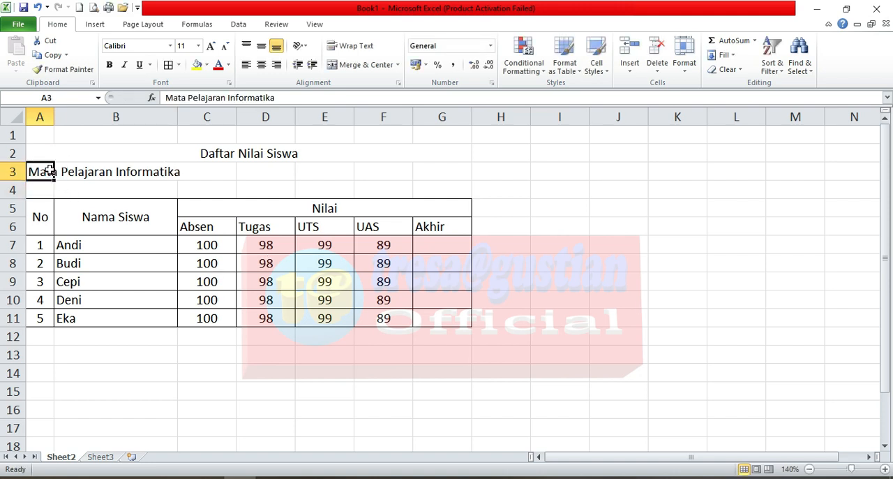
# Step: Merge and center the subtitle "Mata Pelajaran Informatika" across A3:G3 to span the table's width
pyautogui.moveTo(40, 173); pyautogui.dragTo(433, 173)
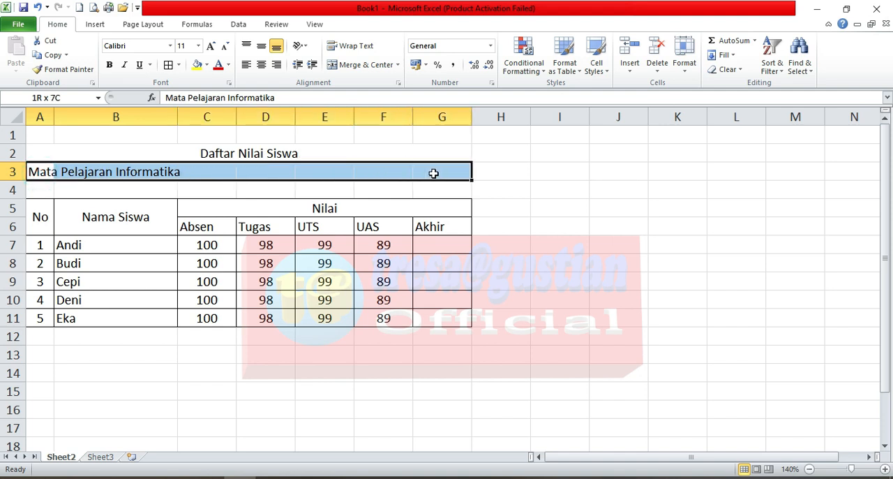
pyautogui.click(362, 70)
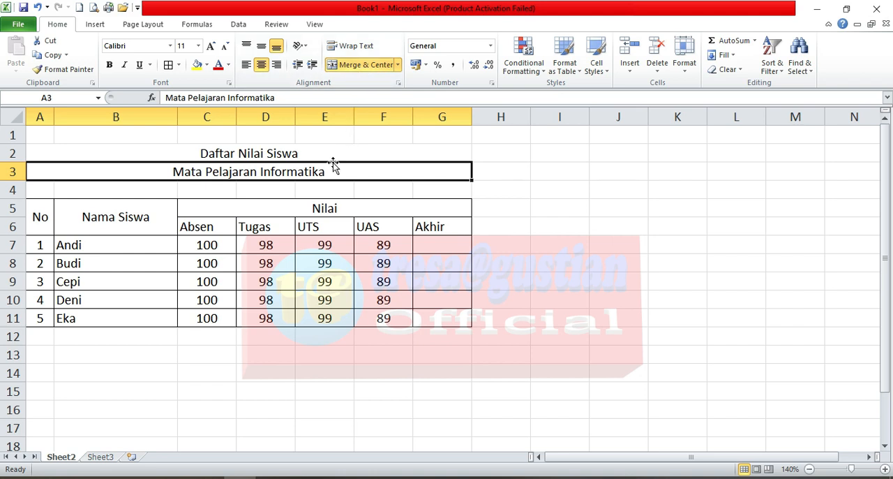
# Step: Examine the two title lines, the Nilai heading with its score columns from Absen to Akhir, and the score cells in row 7
pyautogui.click(303, 223)
pyautogui.click(305, 152)
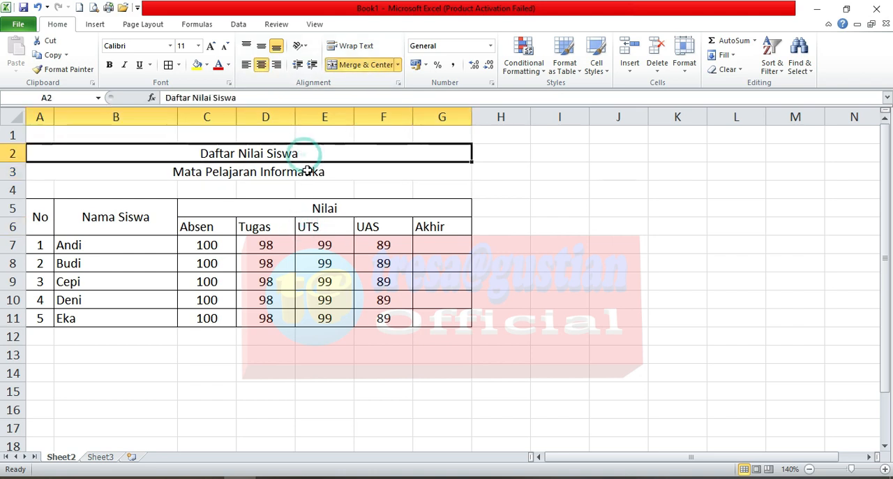
pyautogui.click(307, 171)
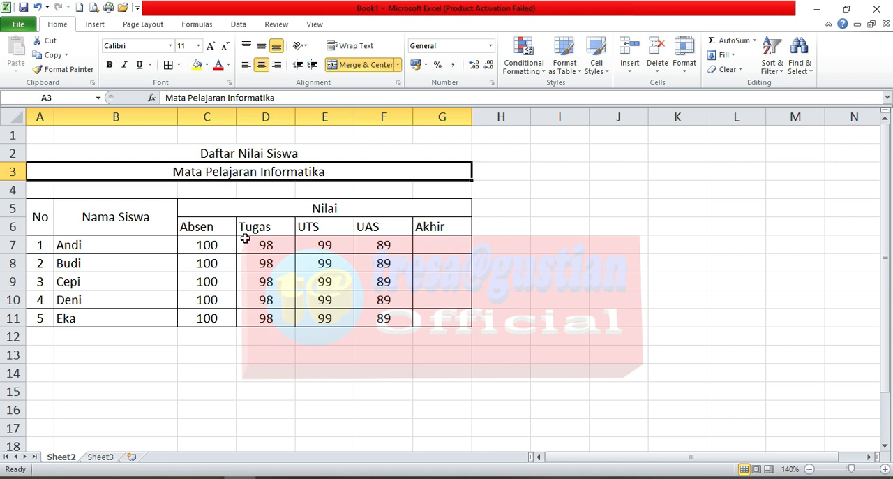
pyautogui.click(204, 208)
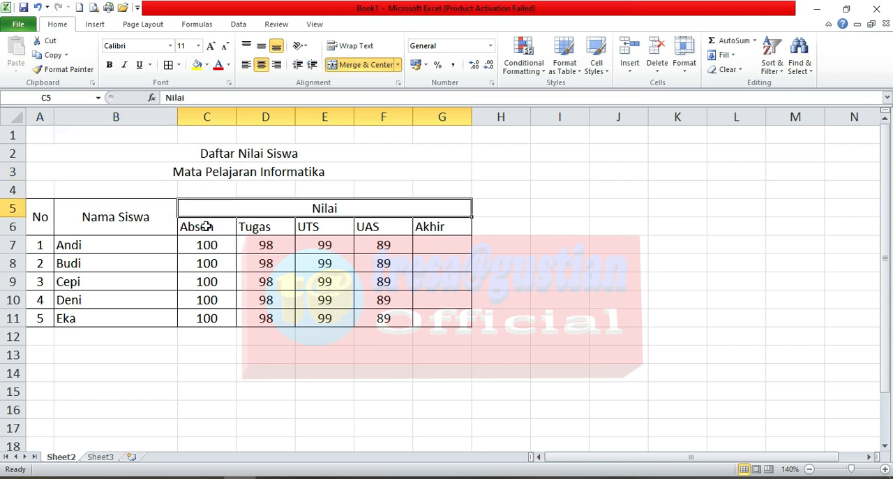
pyautogui.click(205, 226)
pyautogui.click(272, 226)
pyautogui.click(304, 227)
pyautogui.click(368, 227)
pyautogui.click(432, 229)
pyautogui.click(441, 244)
pyautogui.click(388, 242)
pyautogui.click(330, 248)
pyautogui.click(246, 249)
pyautogui.click(218, 249)
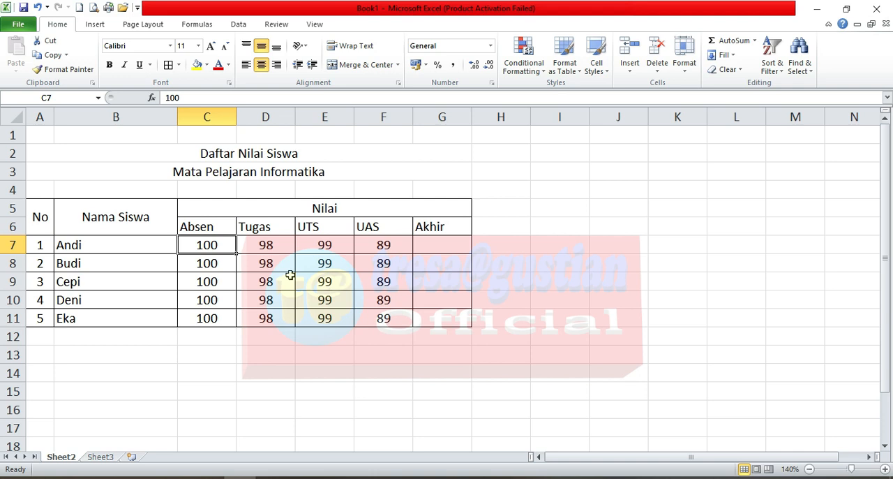